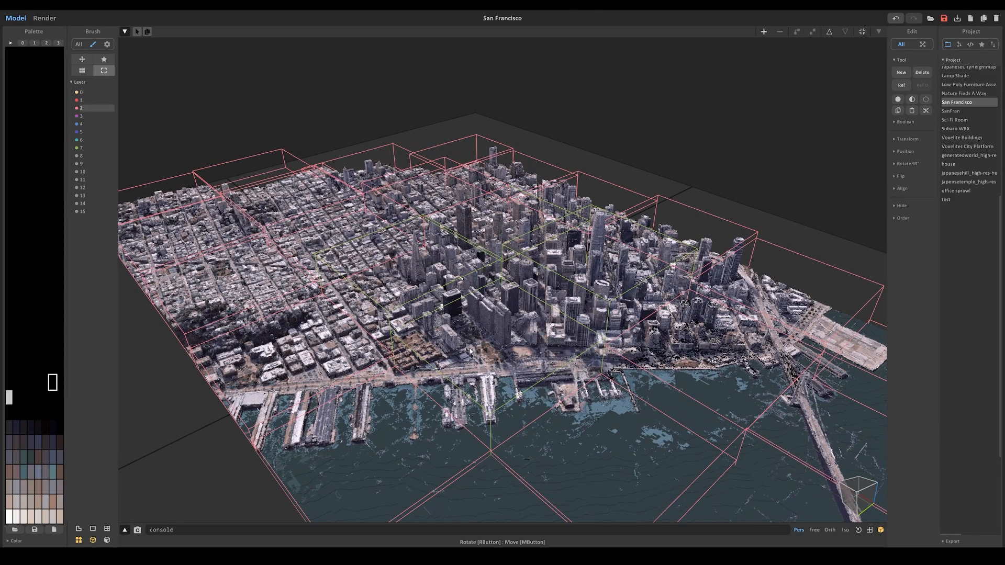
# Step: Hide layer 2, which holds the outer city tiles, and frame the remaining downtown tiles
pyautogui.scroll(-5, 474, 356)
pyautogui.scroll(3, 474, 356)
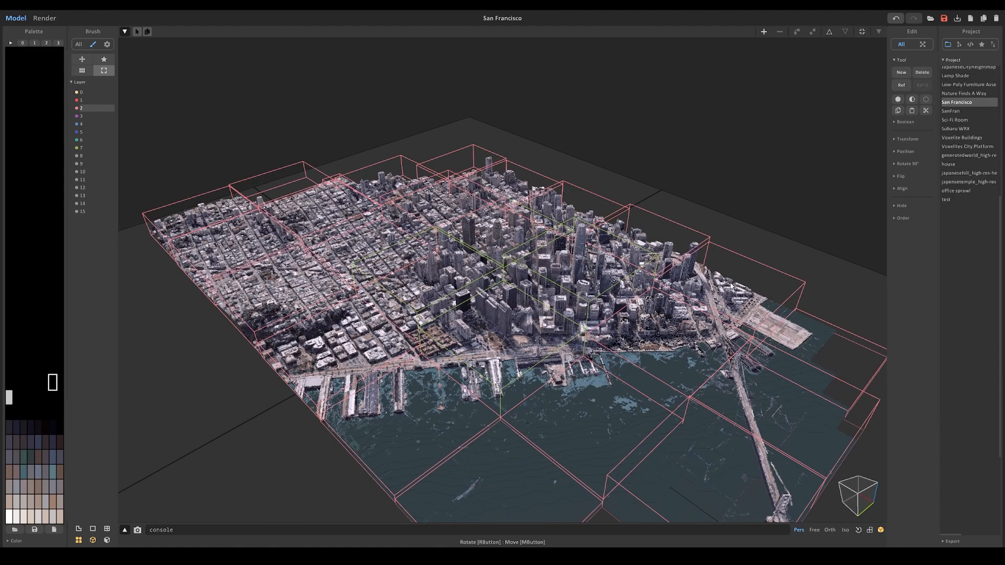
pyautogui.click(76, 107)
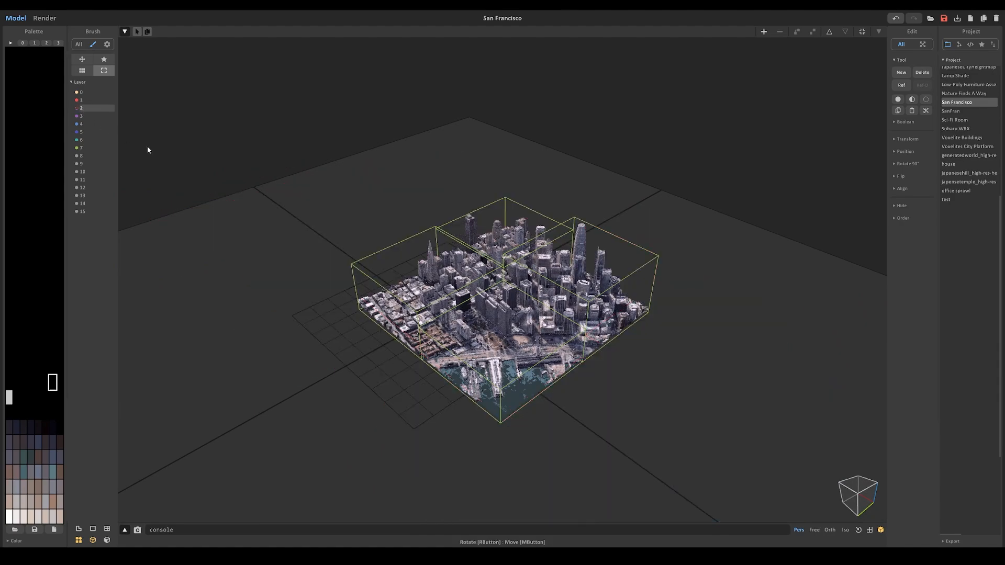
pyautogui.scroll(4, 502, 294)
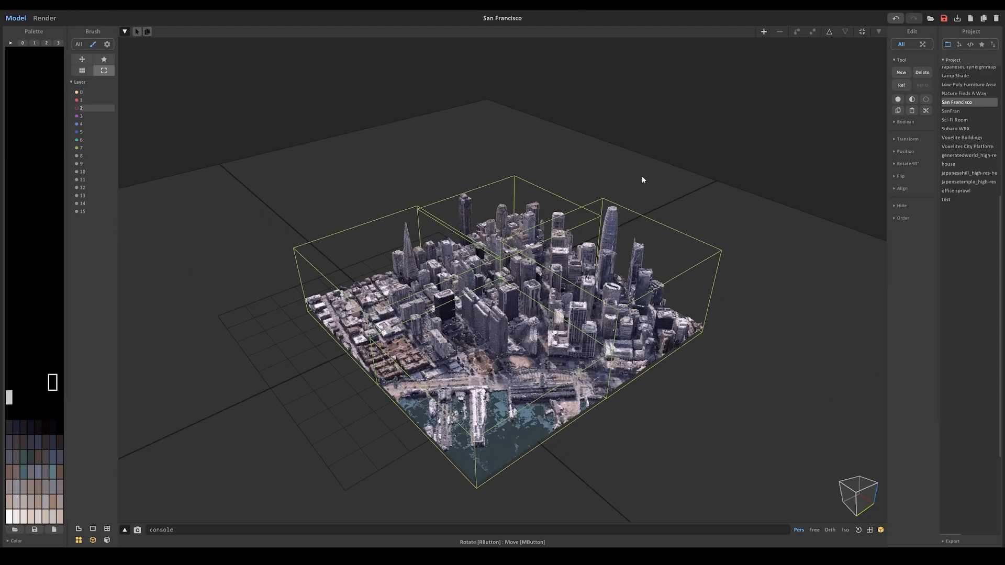
pyautogui.moveTo(607, 390); pyautogui.dragTo(524, 323, button='right')
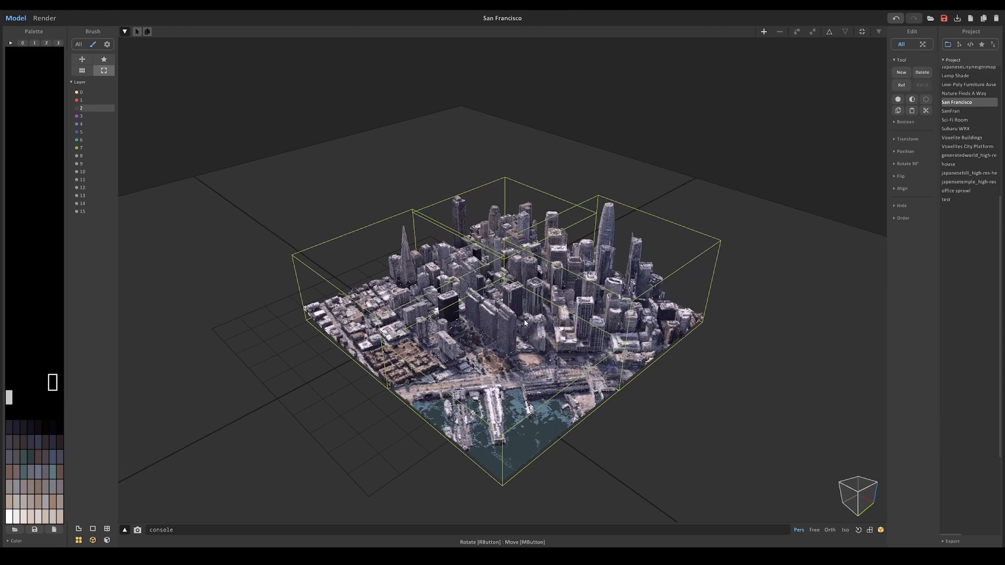
# Step: Open the front waterfront tile for voxel editing and activate the Region Select tool
pyautogui.doubleClick(512, 383)
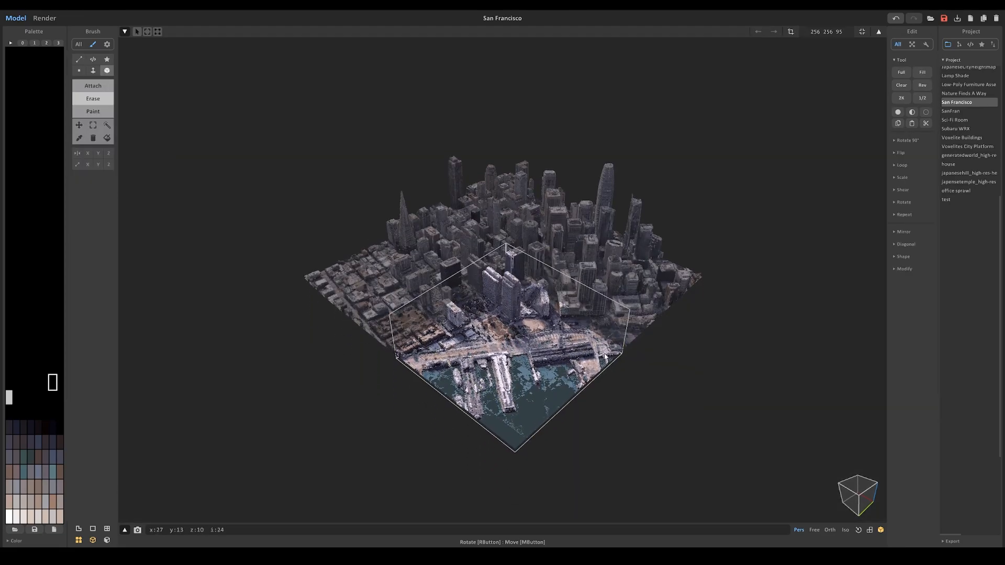
pyautogui.click(109, 129)
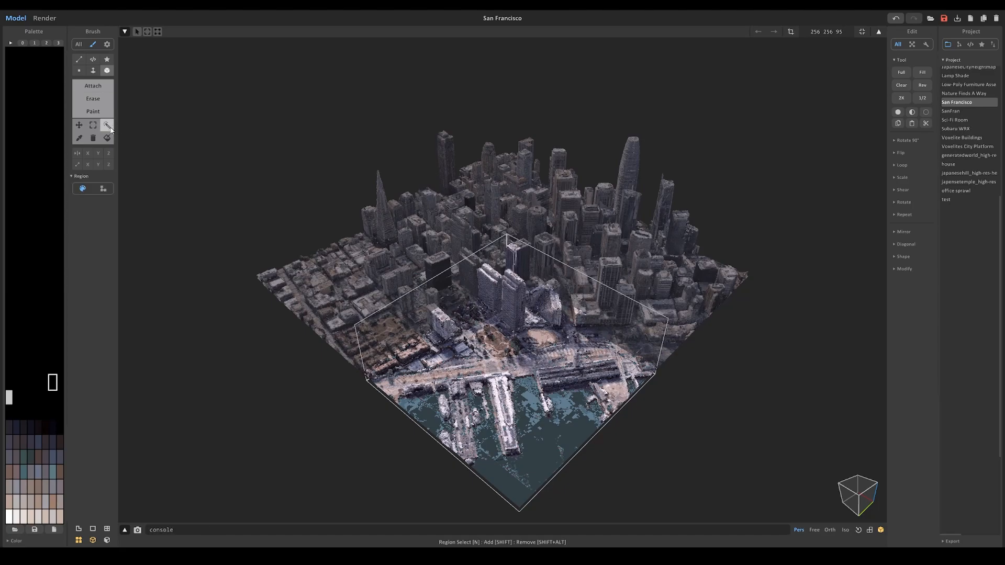
pyautogui.scroll(4, 512, 314)
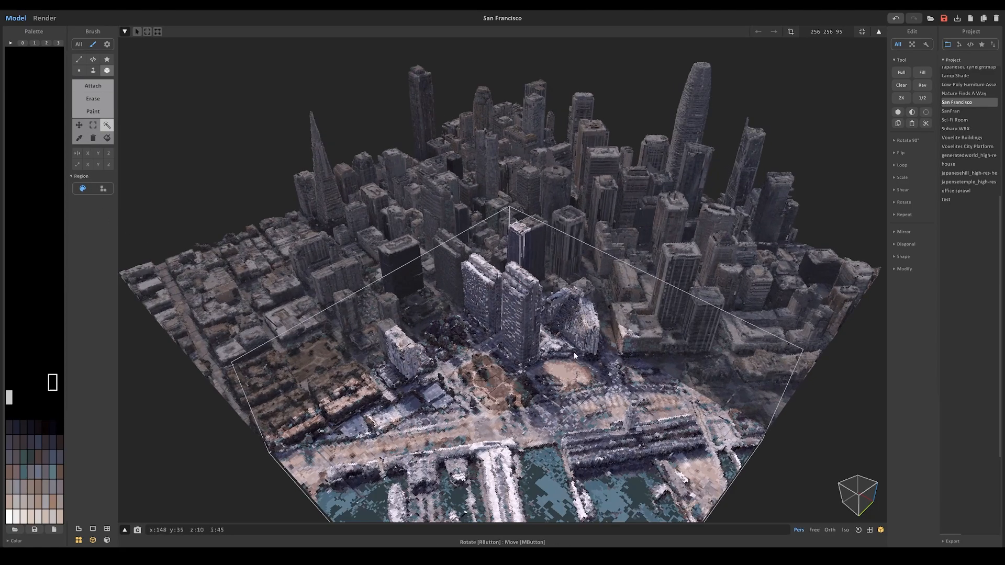
pyautogui.scroll(4, 530, 267)
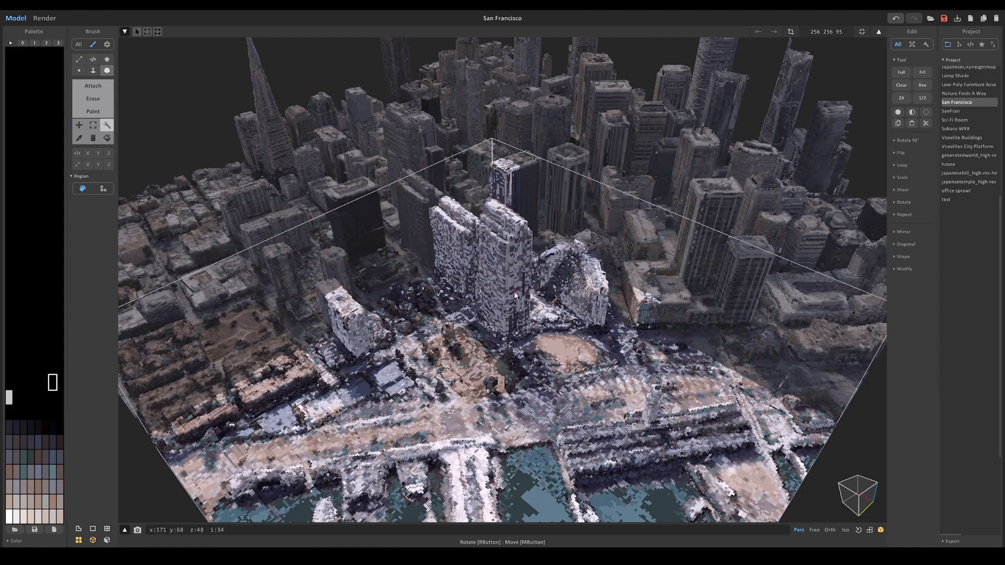
pyautogui.scroll(-3, 512, 289)
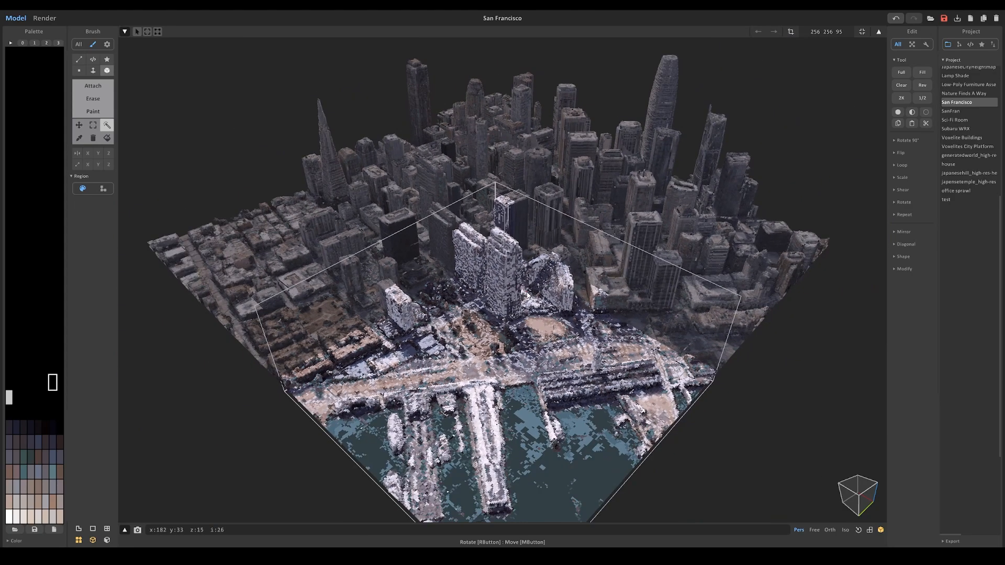
# Step: Examine the waterfront tile together with its neighbouring tiles, and return to editing its voxels
pyautogui.press('Tab')
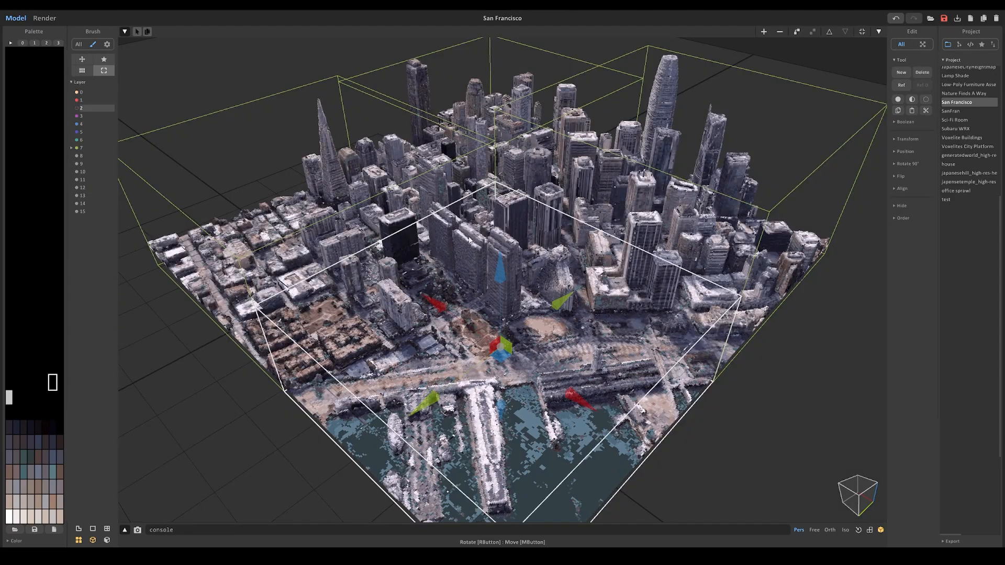
pyautogui.scroll(-3, 533, 277)
pyautogui.scroll(2, 579, 256)
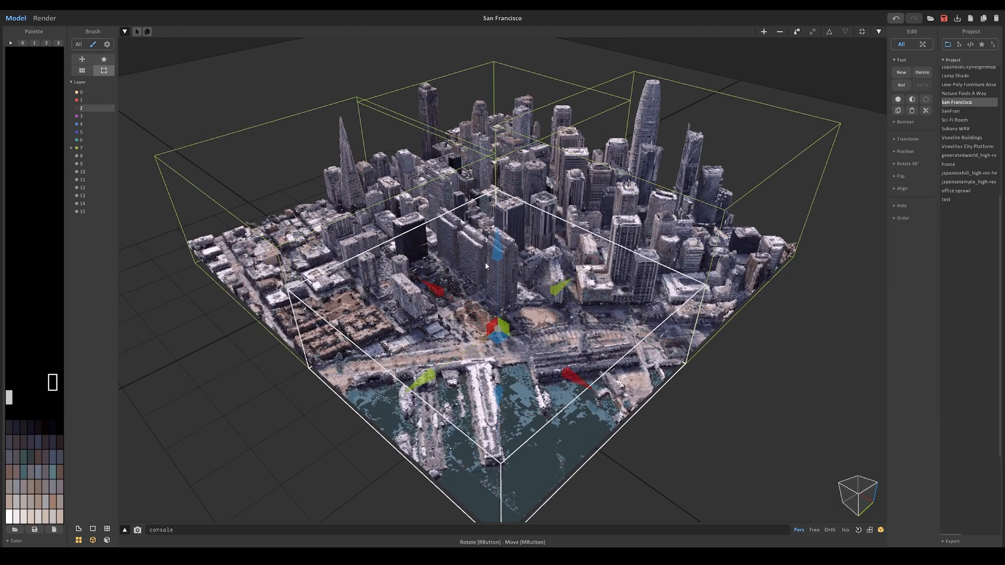
pyautogui.scroll(2, 499, 262)
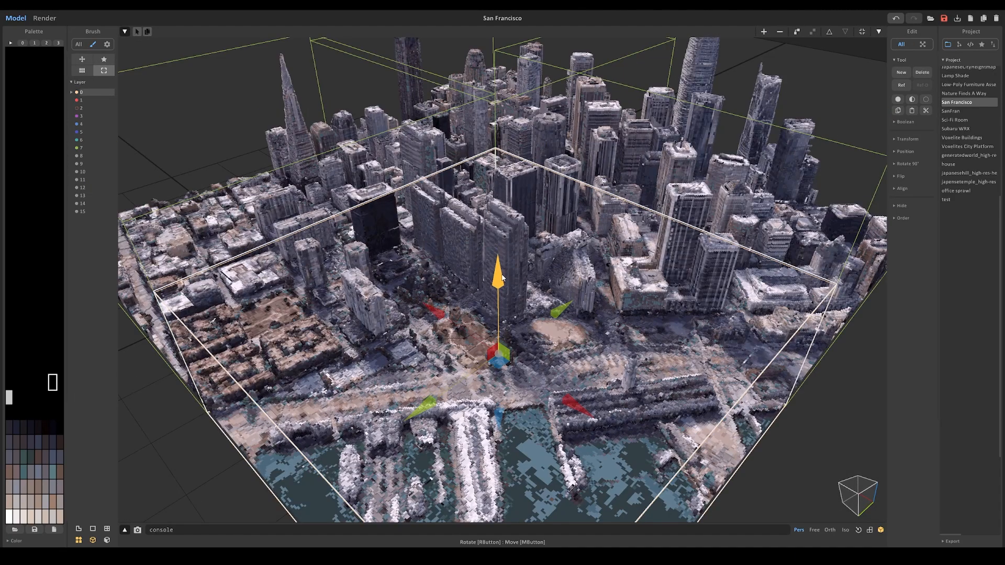
pyautogui.moveTo(503, 274)
pyautogui.mouseDown(button='right')
pyautogui.moveTo(555, 277)
pyautogui.moveTo(506, 284)
pyautogui.mouseUp(button='right')
pyautogui.scroll(3, 429, 187)
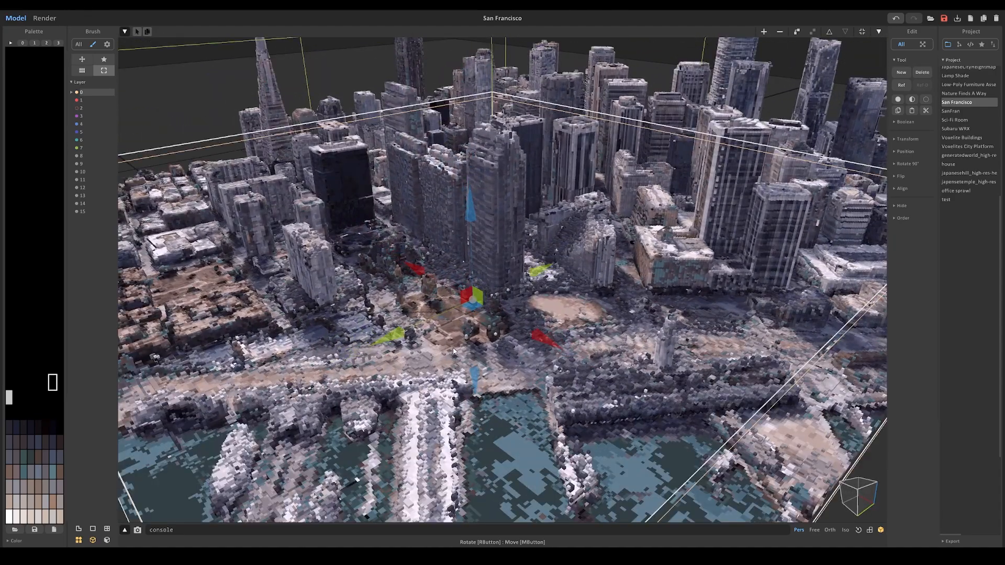
pyautogui.moveTo(455, 352); pyautogui.dragTo(511, 305, button='right')
pyautogui.scroll(-3, 367, 349)
pyautogui.scroll(2, 512, 306)
pyautogui.press('Tab')
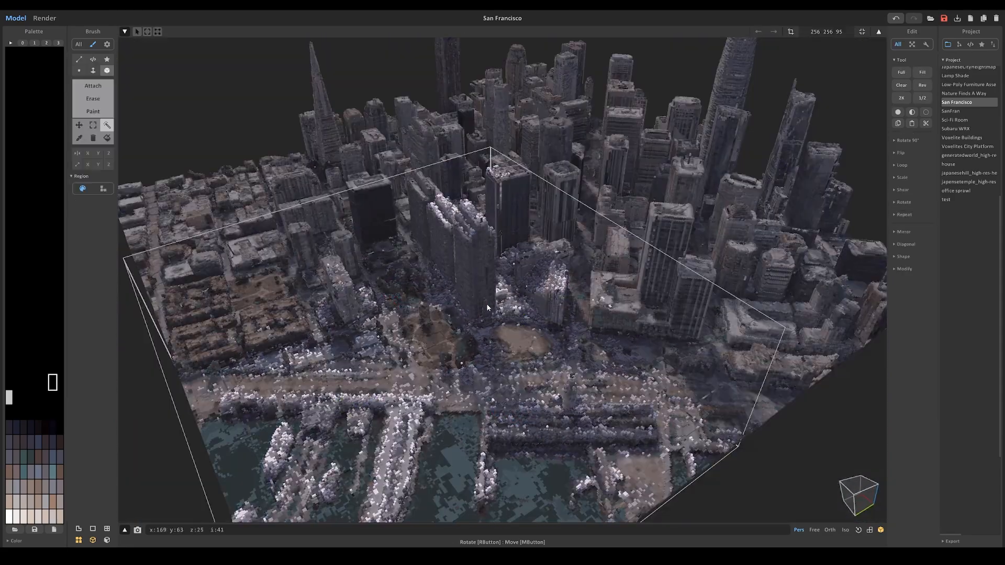
pyautogui.scroll(3, 492, 259)
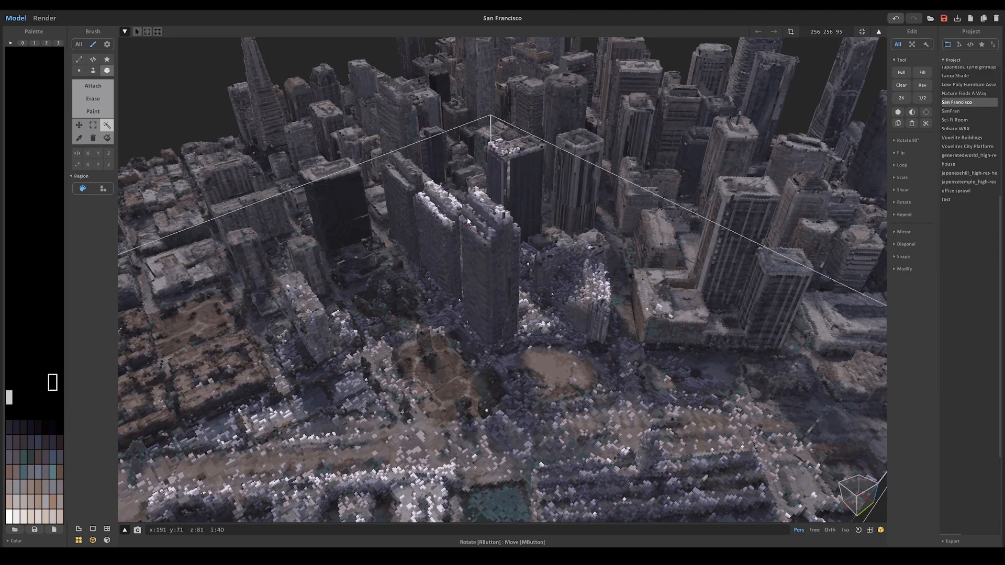
pyautogui.moveTo(466, 219); pyautogui.dragTo(485, 213, button='right')
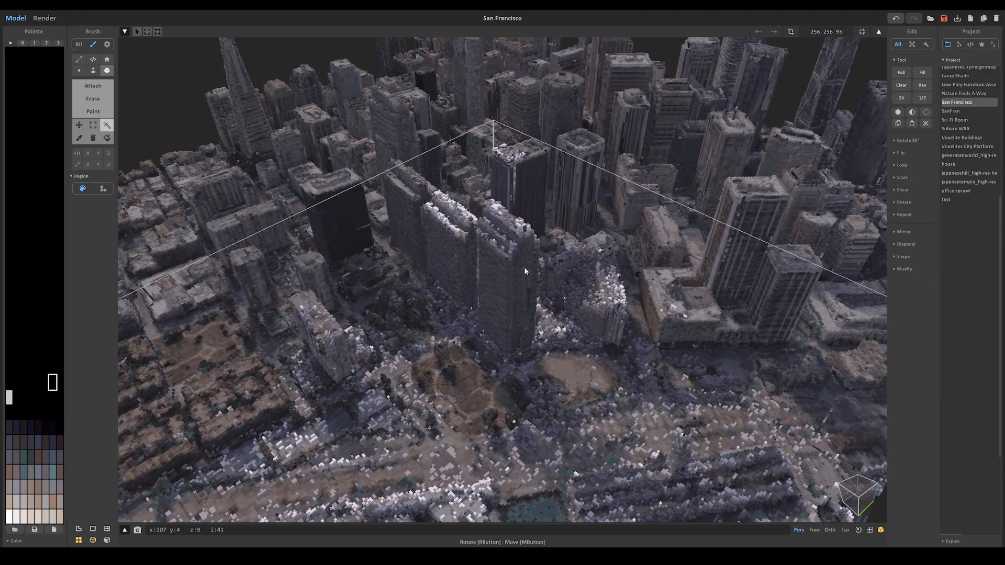
# Step: Show the colour editor and set the first palette slot to a dark olive green, RGB 69 80 51
pyautogui.click(21, 541)
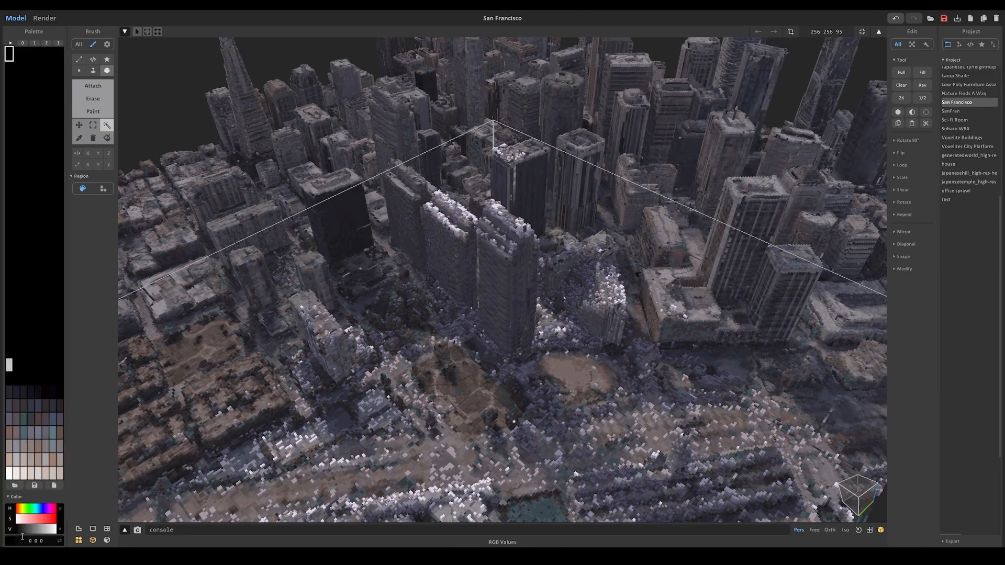
pyautogui.click(25, 508)
pyautogui.click(29, 519)
pyautogui.click(28, 528)
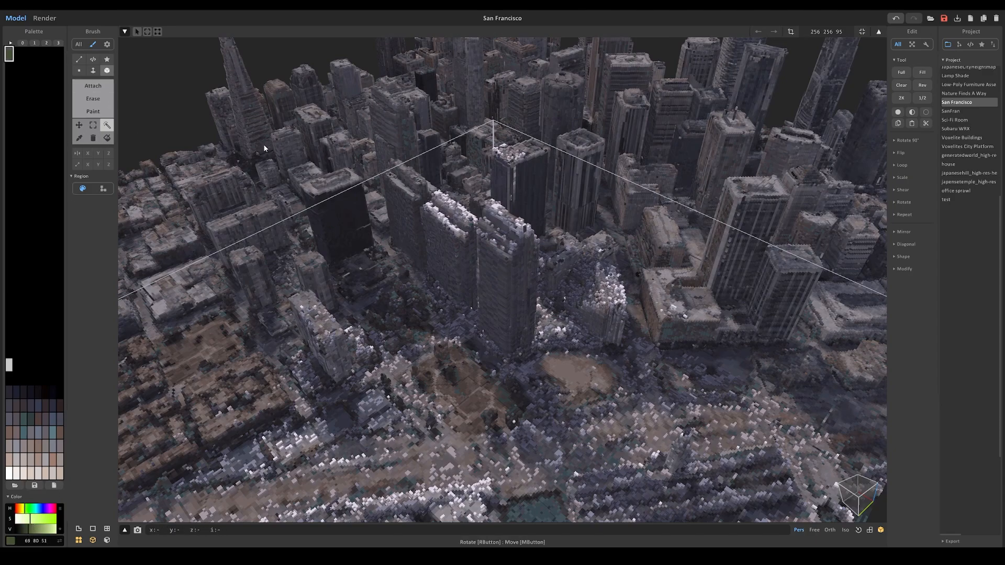
# Step: Apply random voxel colouring with the olive green palette slot to the selected voxels of the waterfront tile
pyautogui.click(9, 56)
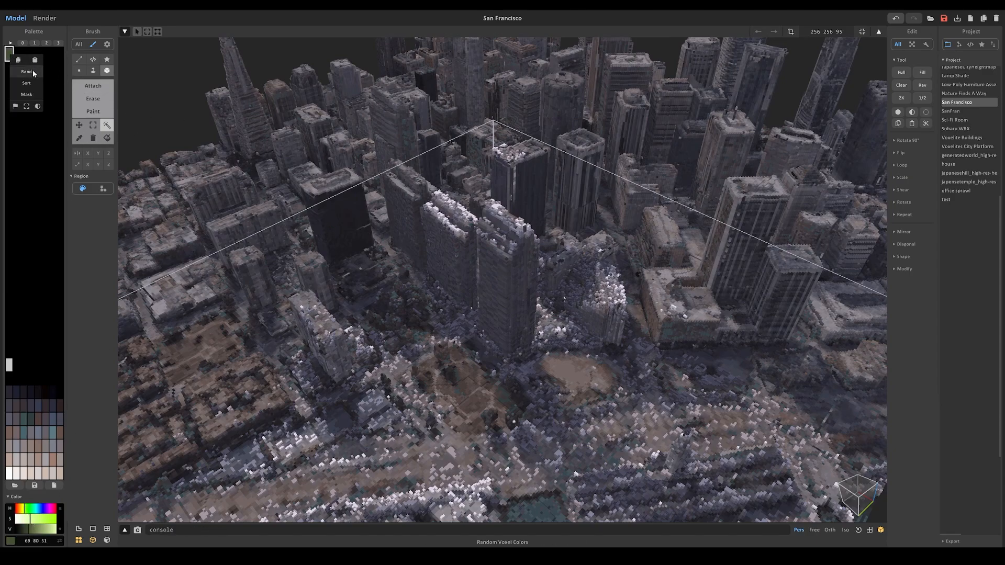
pyautogui.scroll(-5, 496, 269)
pyautogui.moveTo(532, 323)
pyautogui.mouseDown(button='right')
pyautogui.moveTo(501, 302)
pyautogui.moveTo(545, 322)
pyautogui.mouseUp(button='right')
pyautogui.scroll(5, 523, 303)
pyautogui.scroll(2, 544, 321)
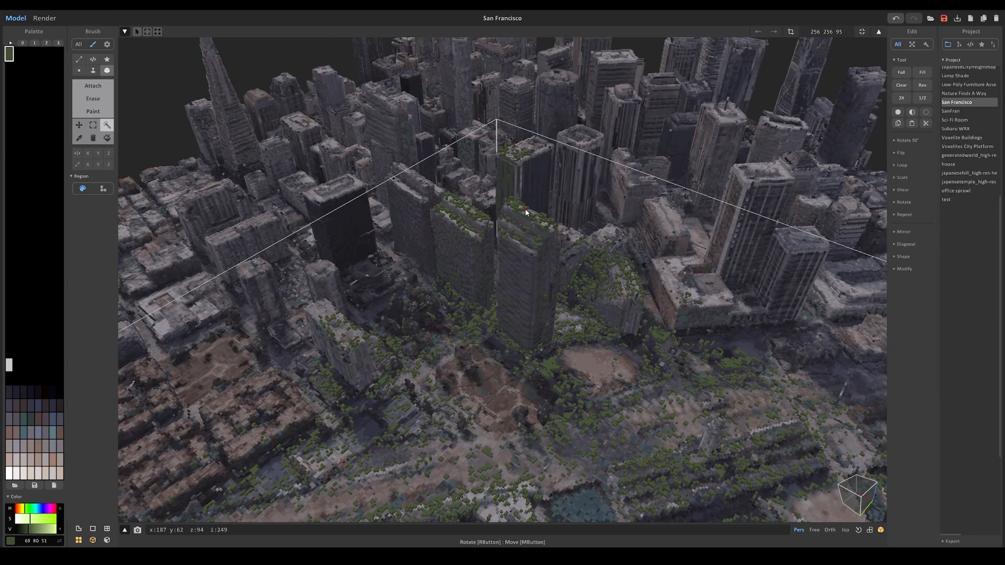
# Step: Set the sixth palette slot in the first row to a lighter muted green, RGB 122 129 95
pyautogui.click(52, 54)
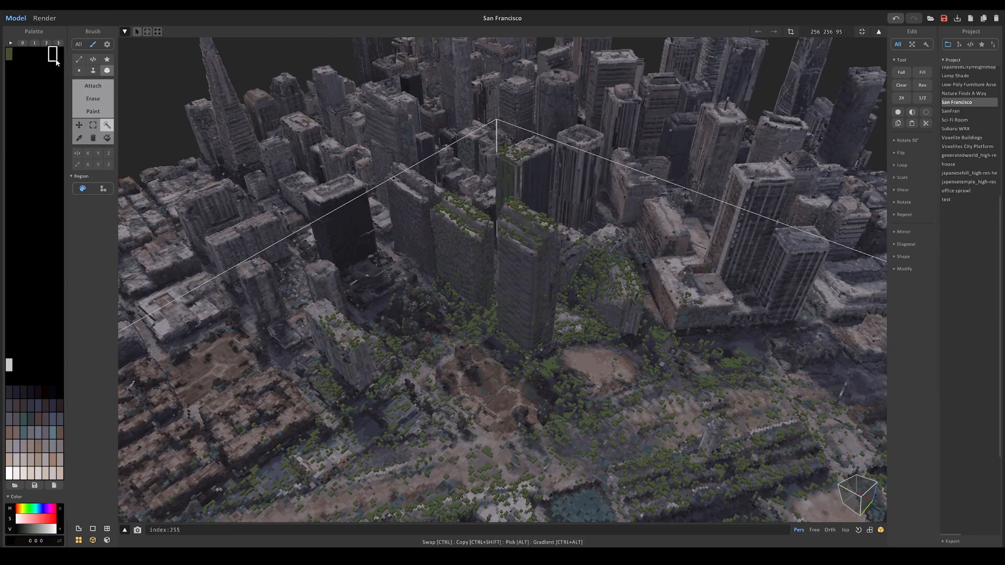
pyautogui.click(46, 55)
pyautogui.click(23, 510)
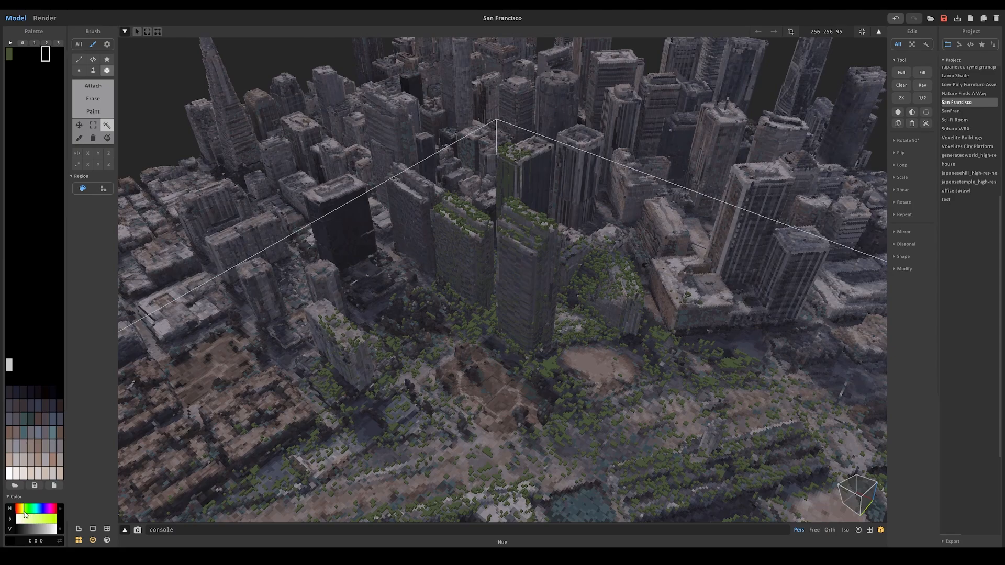
pyautogui.click(33, 520)
pyautogui.click(39, 528)
pyautogui.click(26, 520)
pyautogui.click(36, 529)
# Step: Create a gradient between the dark and light green palette slots and select all six greens
pyautogui.click(9, 54)
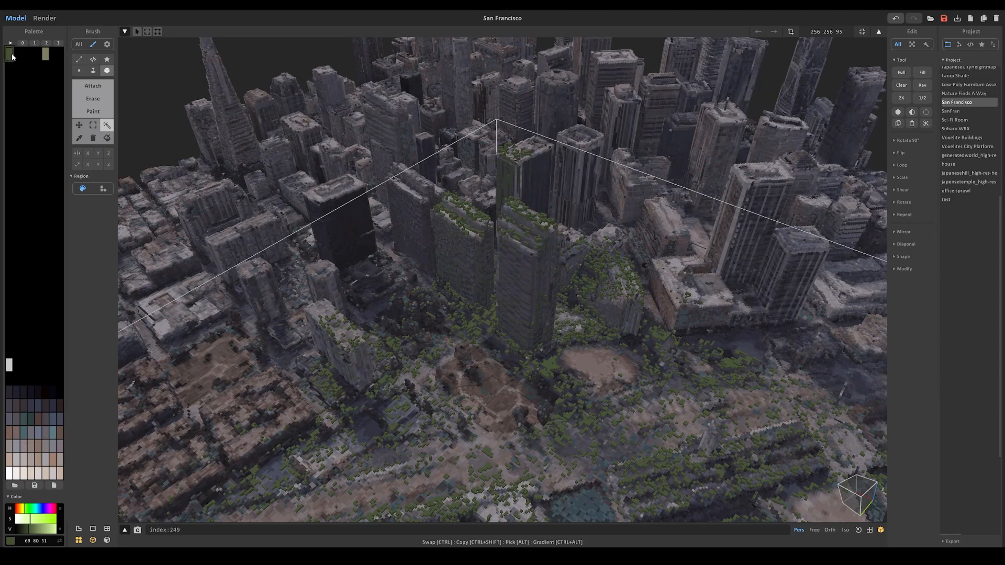
pyautogui.click(37, 55)
pyautogui.keyDown('ctrl'); pyautogui.keyDown('alt'); pyautogui.click(46, 57); pyautogui.keyUp('alt'); pyautogui.keyUp('ctrl')
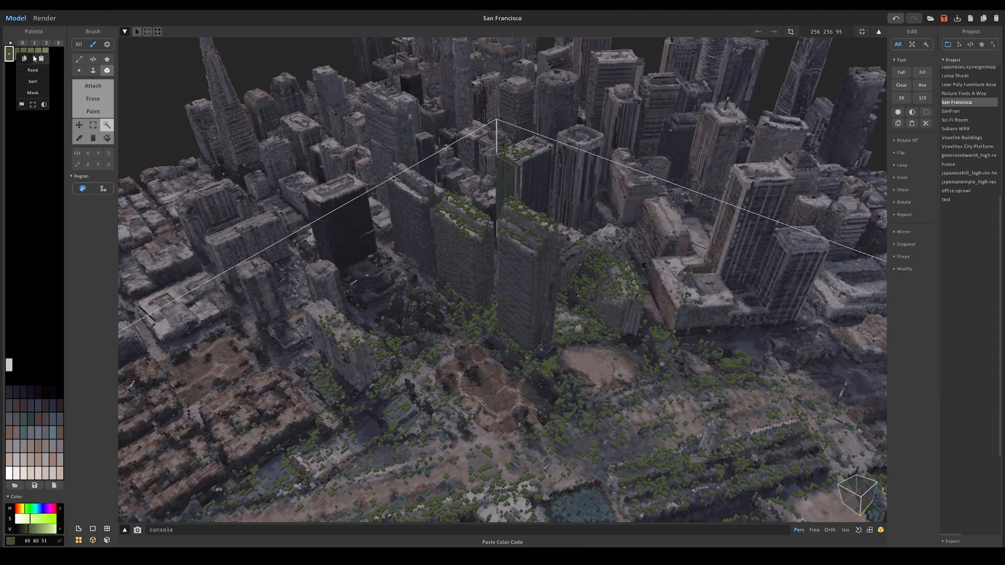
pyautogui.click(52, 54)
pyautogui.moveTo(46, 55); pyautogui.dragTo(9, 55)
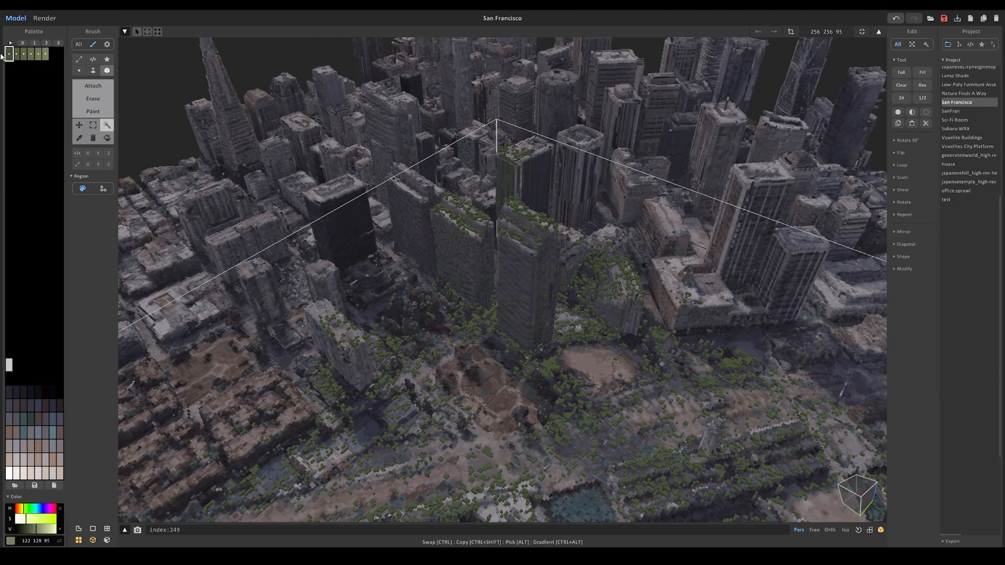
# Step: Randomize the selected voxels' colours in the waterfront tile using the six greens
pyautogui.rightClick(36, 58)
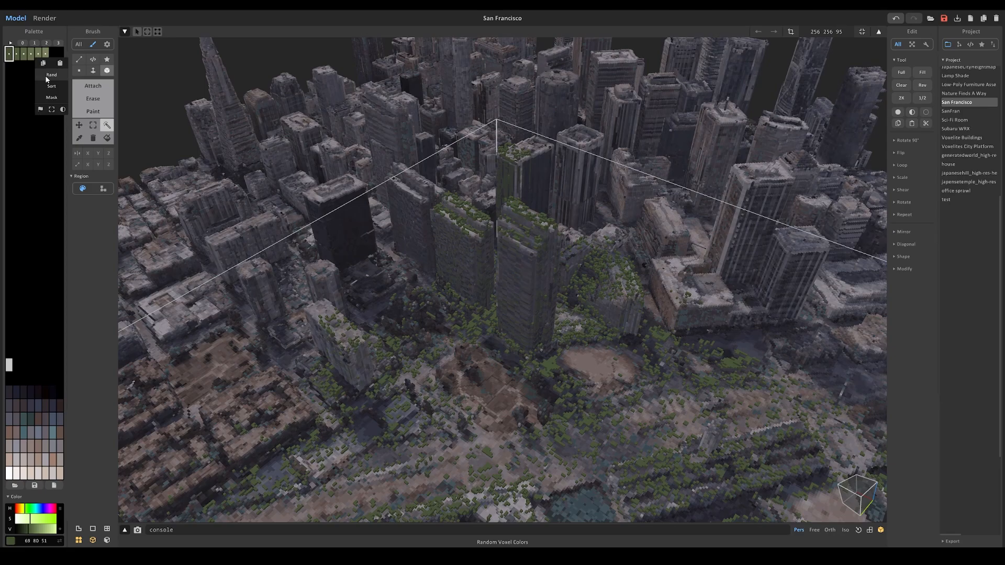
pyautogui.click(51, 75)
pyautogui.moveTo(511, 241); pyautogui.dragTo(464, 270, button='right')
pyautogui.scroll(5, 483, 319)
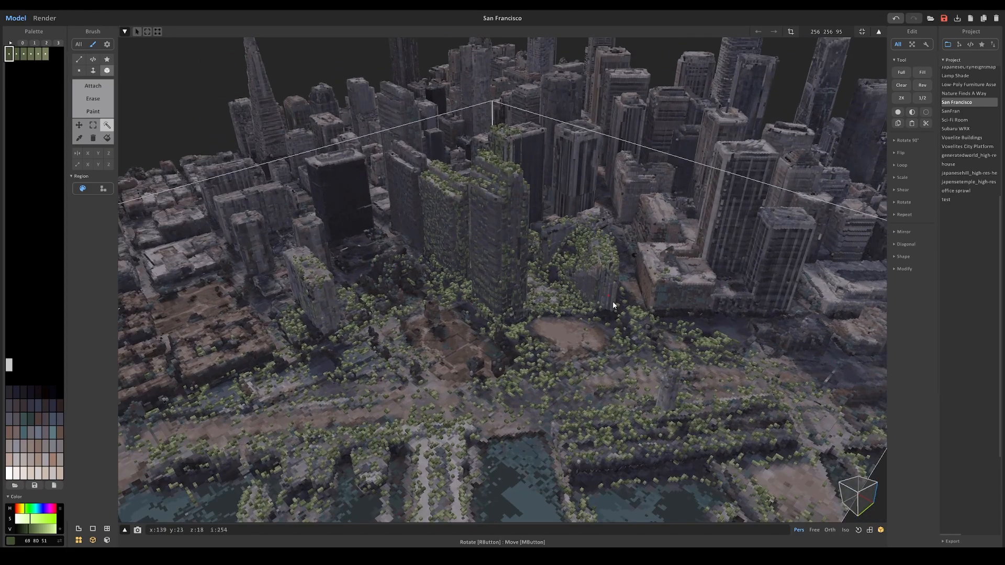
pyautogui.moveTo(461, 183)
pyautogui.mouseDown(button='right')
pyautogui.moveTo(436, 231)
pyautogui.moveTo(451, 189)
pyautogui.mouseUp(button='right')
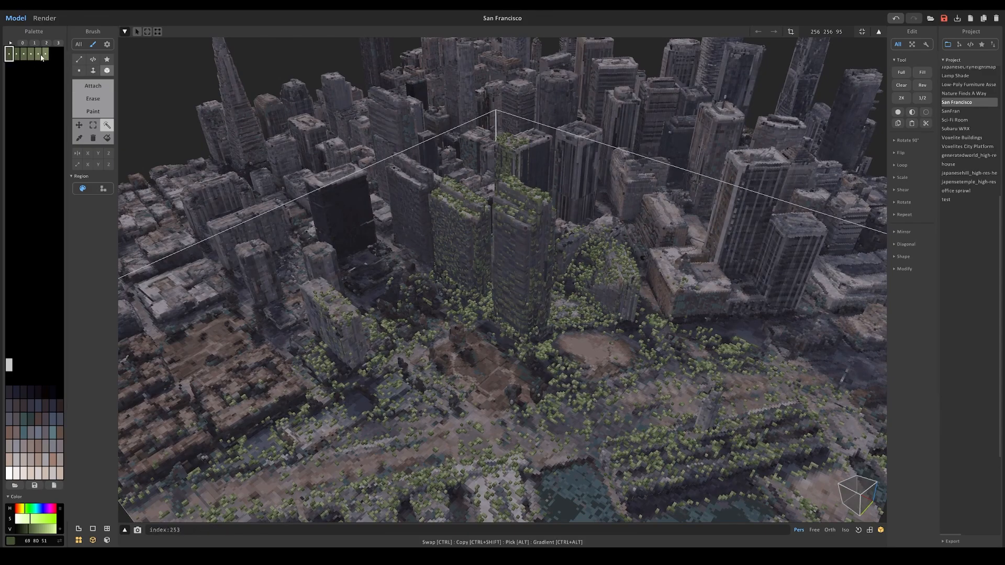
# Step: Leave voxel editing of the waterfront tile and render the downtown model
pyautogui.press('Tab')
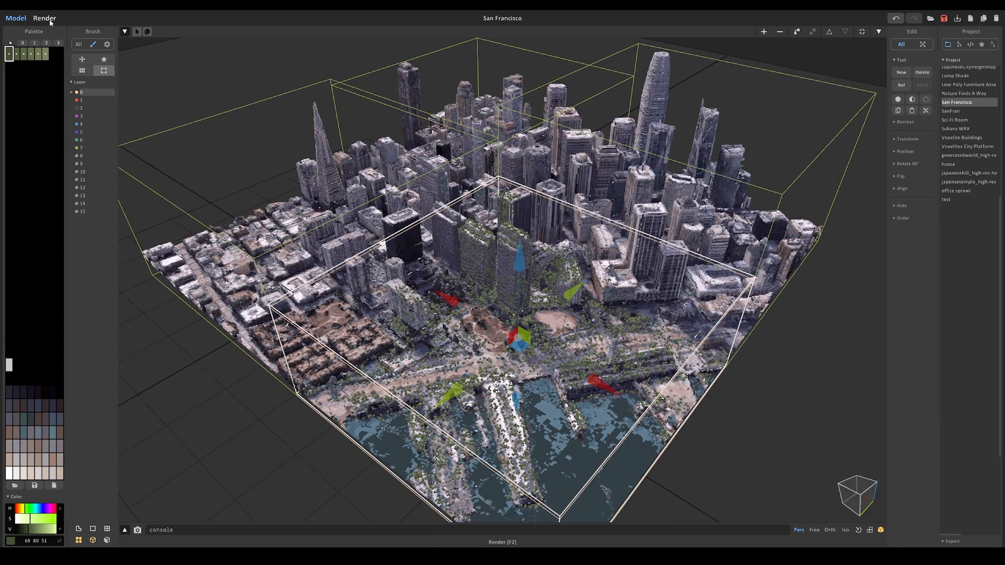
pyautogui.click(49, 21)
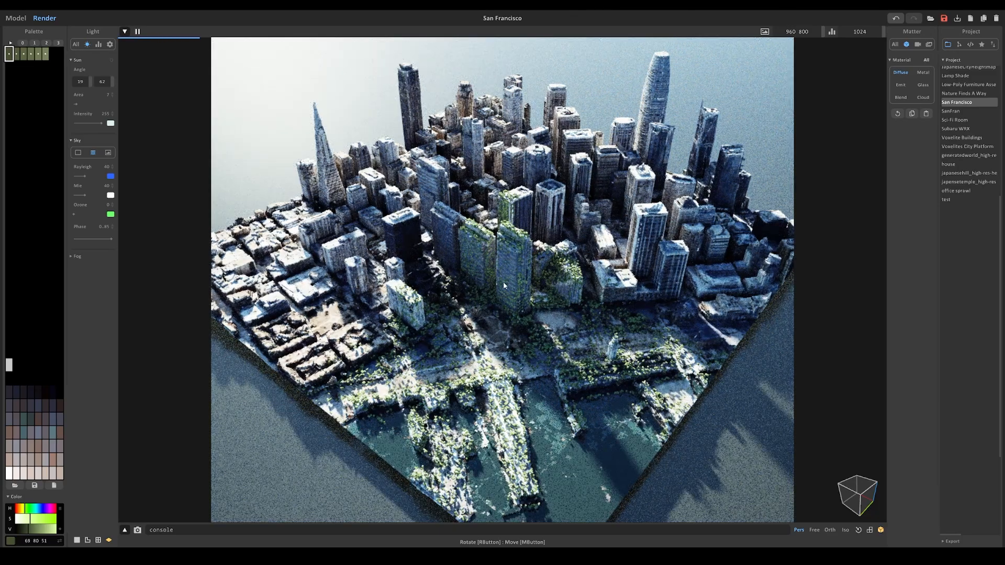
pyautogui.scroll(-2, 536, 323)
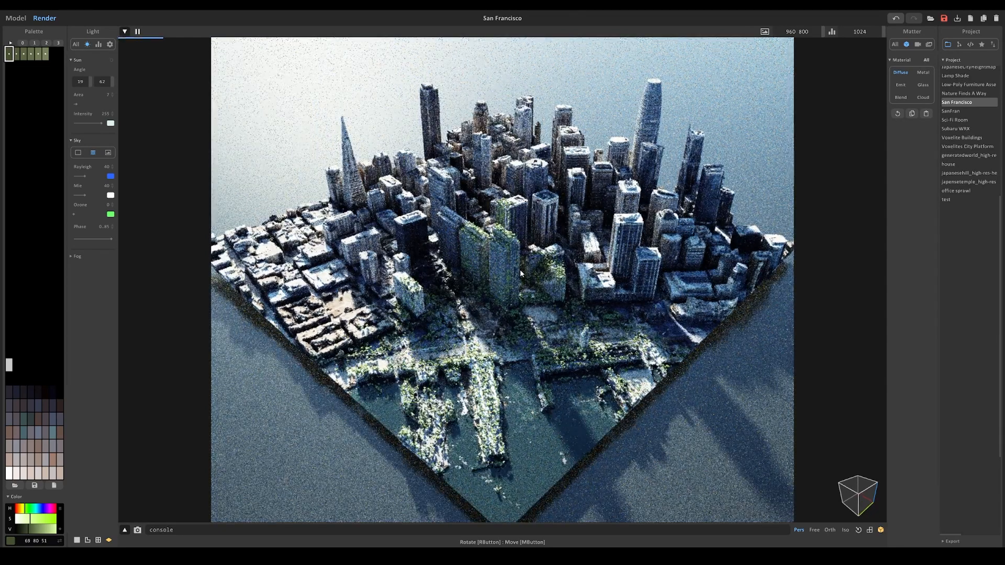
# Step: Switch the render camera to orthographic projection and centre the city in the frame
pyautogui.click(829, 529)
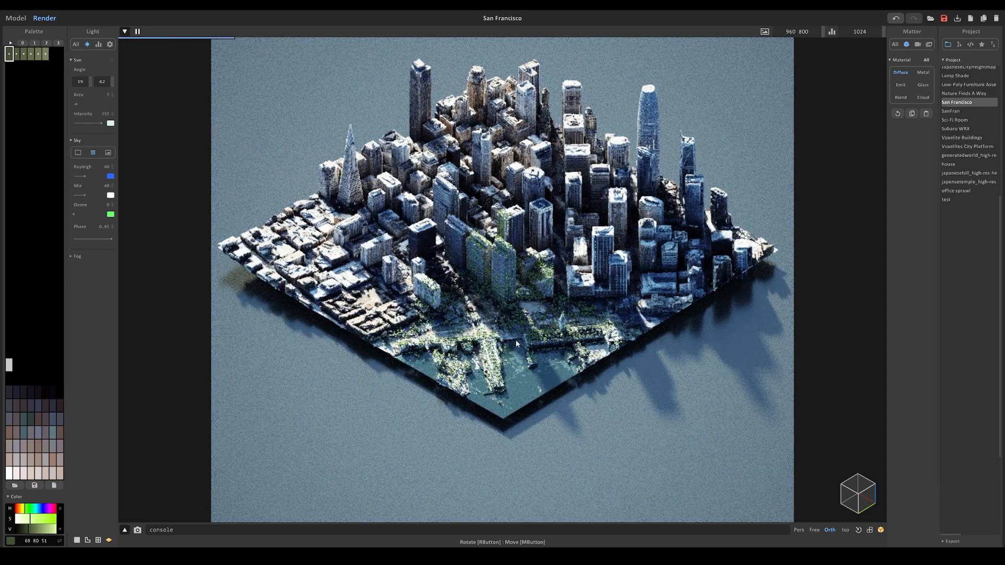
pyautogui.moveTo(516, 300); pyautogui.dragTo(515, 294, button='right')
pyautogui.moveTo(515, 295); pyautogui.dragTo(515, 323, button='middle')
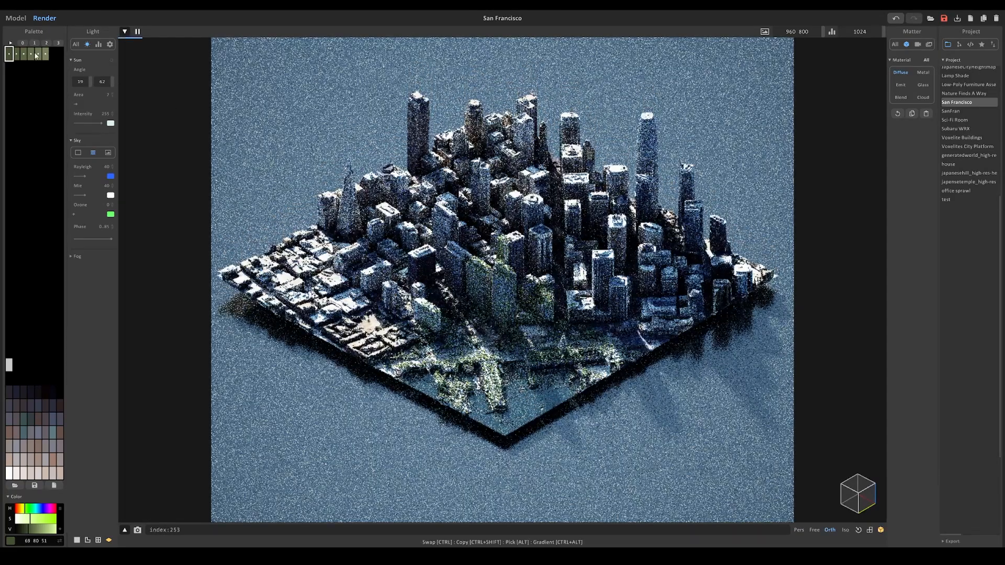
# Step: Darken the green gradient in the palette, setting its lightest slot to RGB 89 95 70
pyautogui.click(11, 55)
pyautogui.click(30, 521)
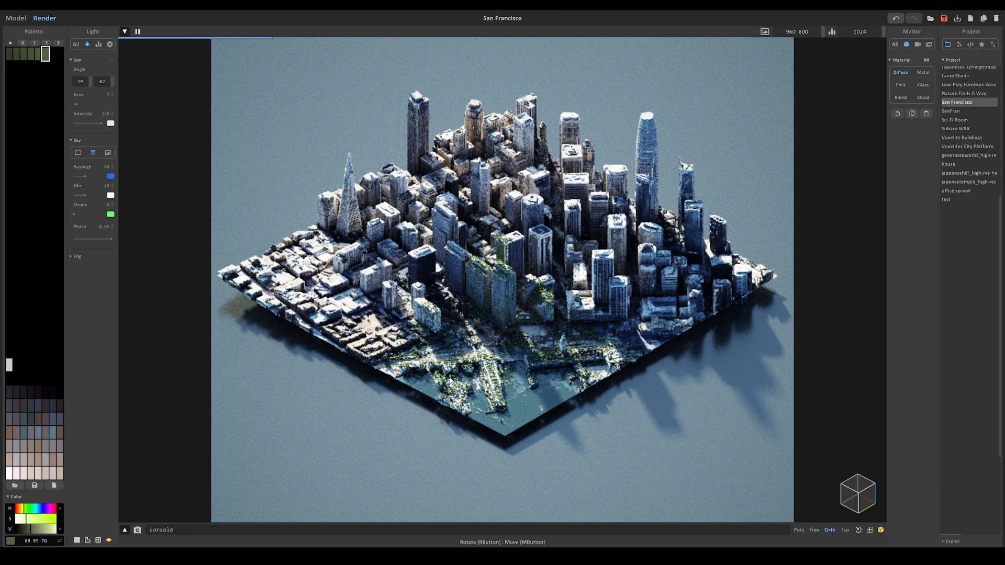
# Step: Return to the modelling workspace and open another city tile for voxel editing
pyautogui.click(16, 18)
pyautogui.doubleClick(455, 290)
pyautogui.scroll(3, 456, 291)
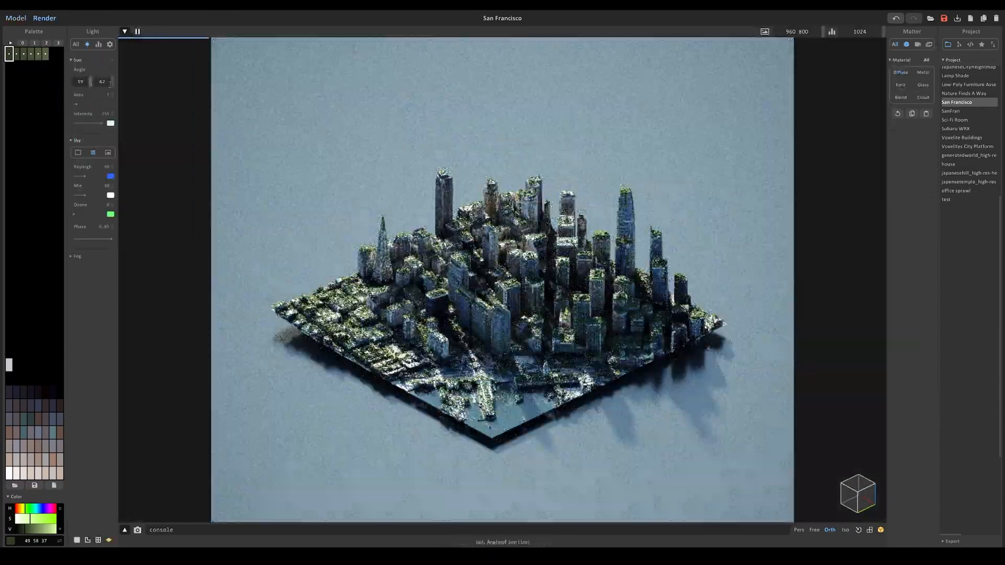
# Step: Set the sun angle to 26 and 78 for the city render and show the camera settings
pyautogui.moveTo(112, 83); pyautogui.dragTo(160, 85)
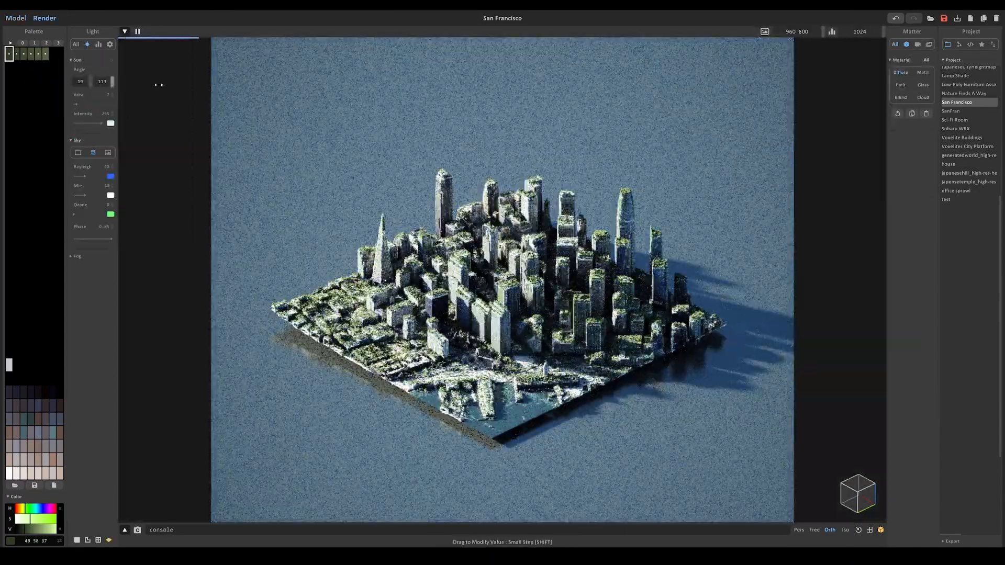
pyautogui.moveTo(91, 82); pyautogui.dragTo(100, 83)
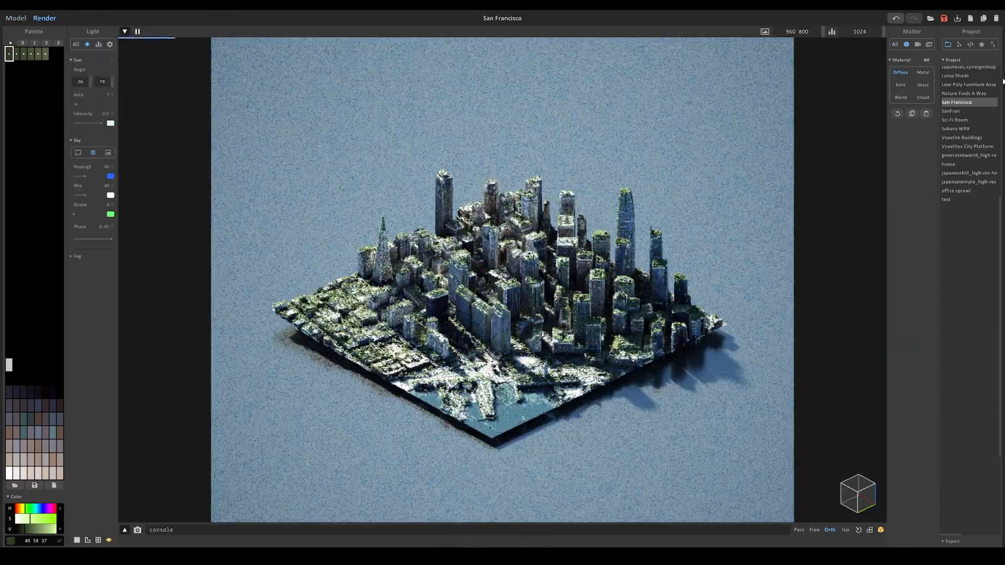
pyautogui.click(918, 44)
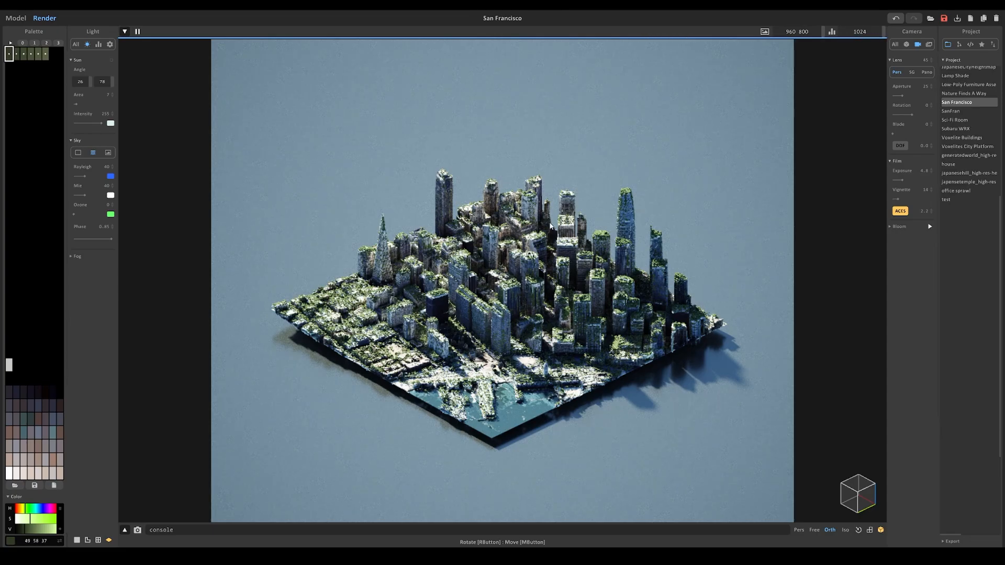
# Step: Return to the modelling workspace and open the waterfront city tile for voxel editing
pyautogui.click(16, 20)
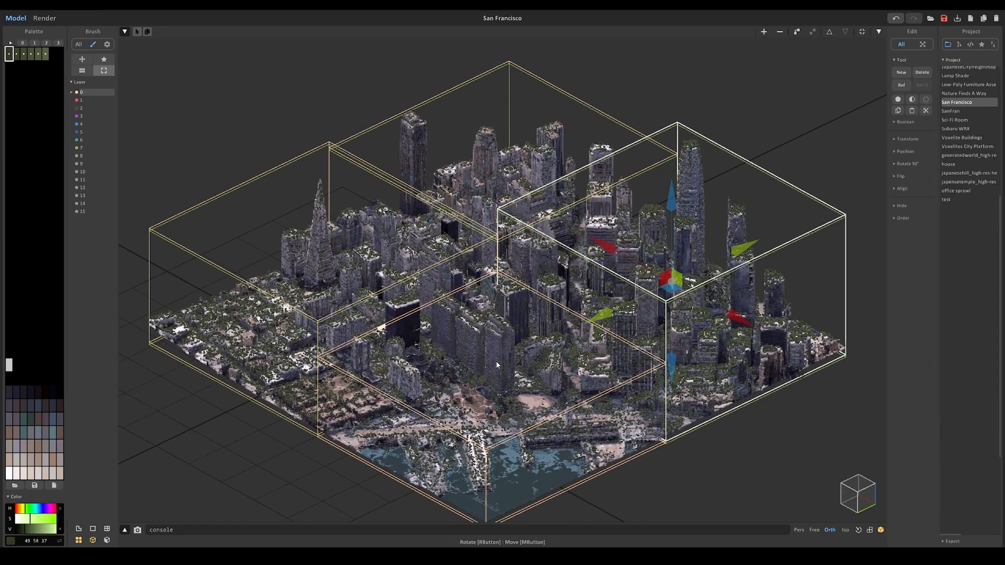
pyautogui.scroll(5, 508, 370)
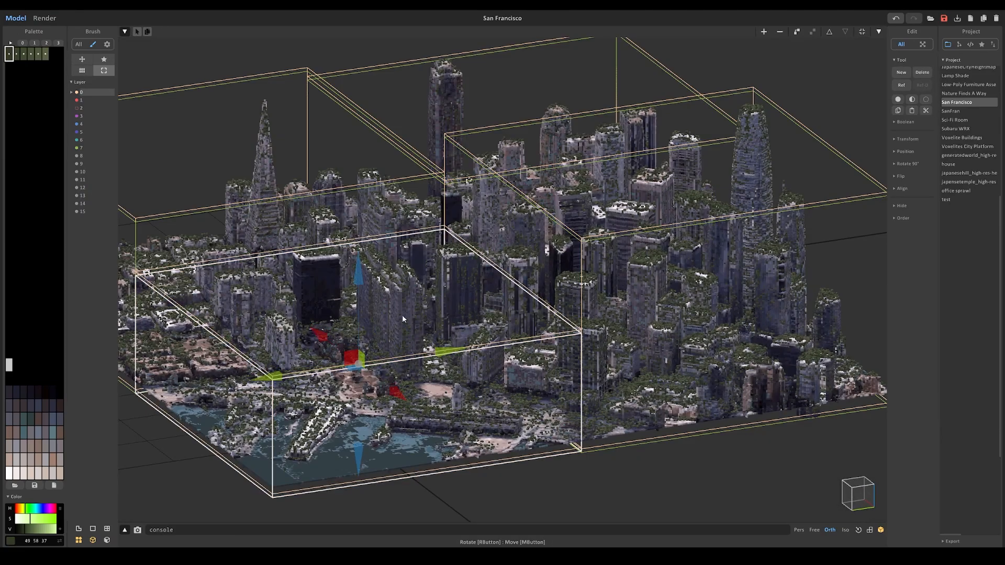
pyautogui.press('Tab')
pyautogui.scroll(3, 447, 331)
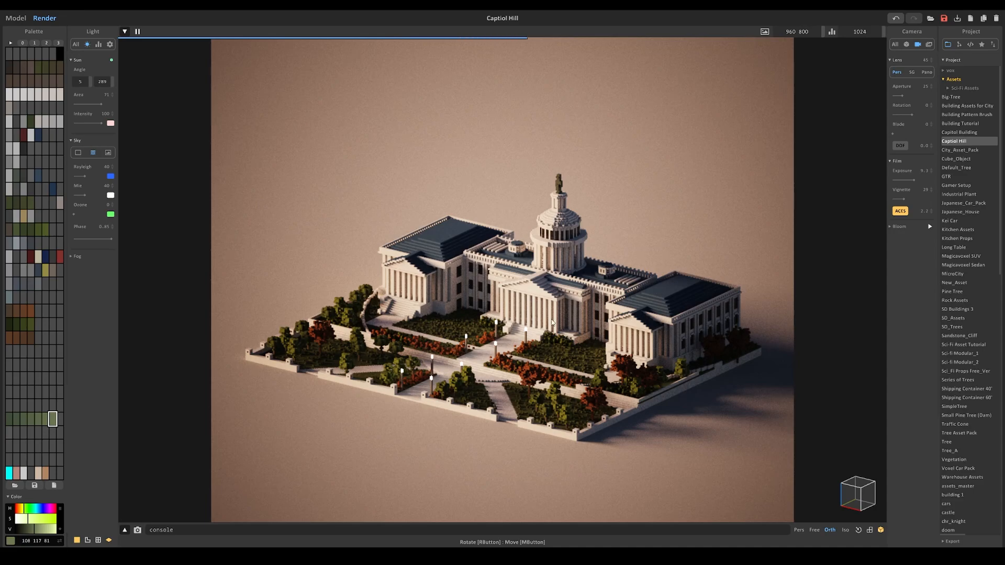
# Step: In the Capitol Hill scene, return to the modelling workspace, select the Capitol building object and open it for voxel editing
pyautogui.click(19, 19)
pyautogui.click(463, 296)
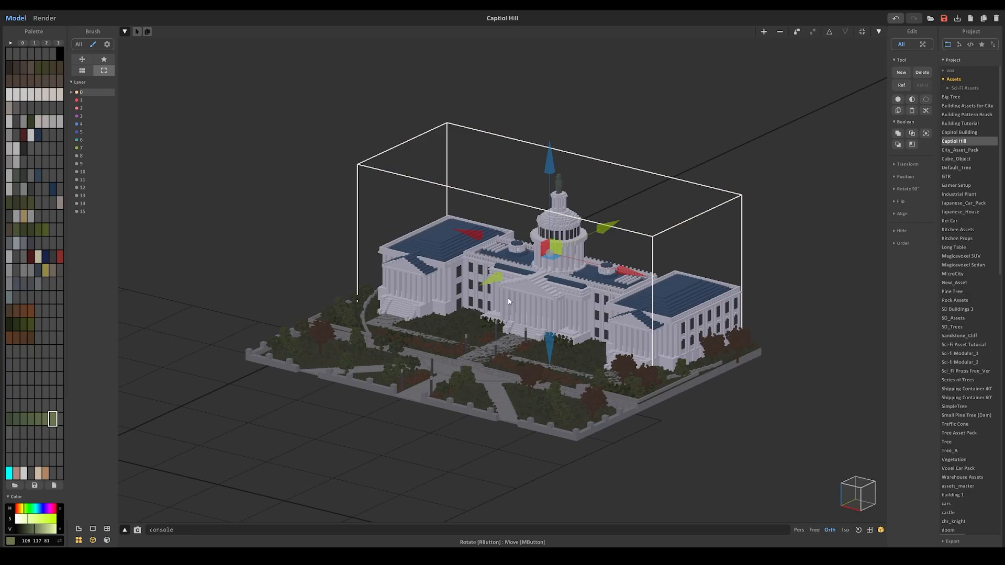
pyautogui.moveTo(475, 302); pyautogui.dragTo(520, 311, button='right')
pyautogui.moveTo(467, 285)
pyautogui.mouseDown(button='right')
pyautogui.moveTo(523, 295)
pyautogui.moveTo(478, 291)
pyautogui.moveTo(543, 283)
pyautogui.mouseUp(button='right')
pyautogui.scroll(3, 486, 286)
pyautogui.press('Tab')
pyautogui.moveTo(567, 224); pyautogui.dragTo(378, 205, button='right')
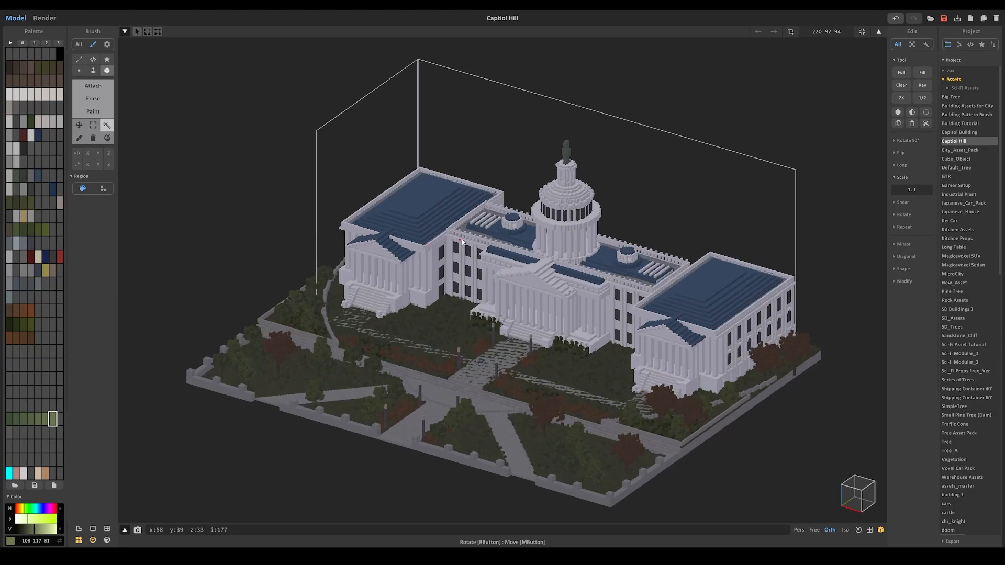
pyautogui.moveTo(462, 241); pyautogui.dragTo(514, 237, button='right')
pyautogui.click(516, 237)
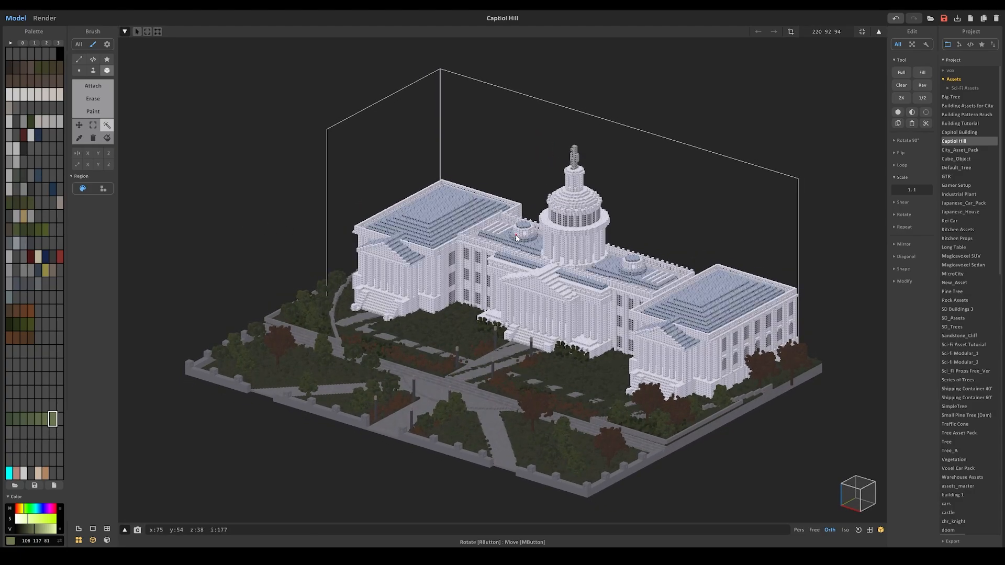
# Step: Duplicate the Capitol building object and raise the copy slightly above the original
pyautogui.press('Tab')
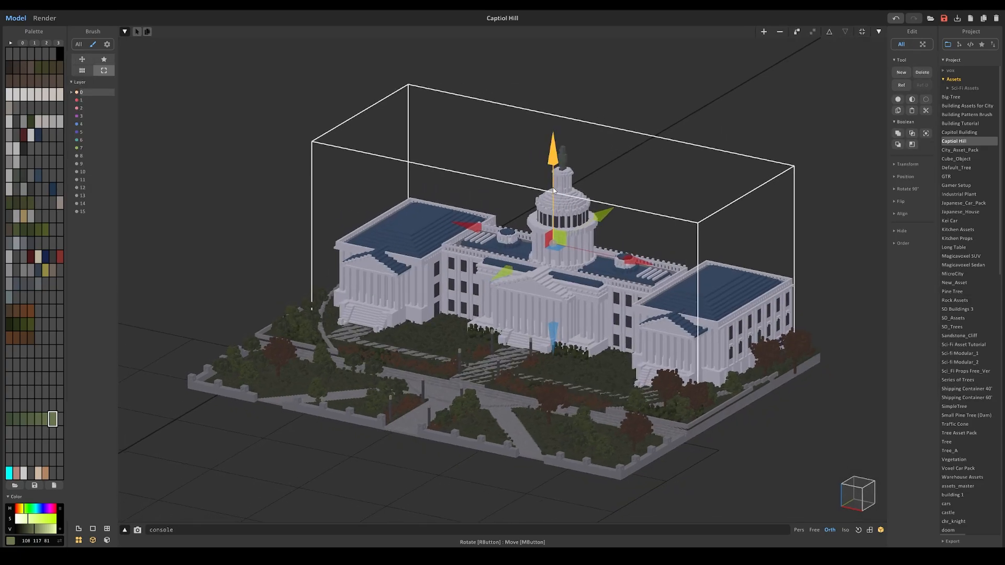
pyautogui.moveTo(554, 190); pyautogui.dragTo(555, 183)
pyautogui.moveTo(554, 184); pyautogui.dragTo(543, 210, button='right')
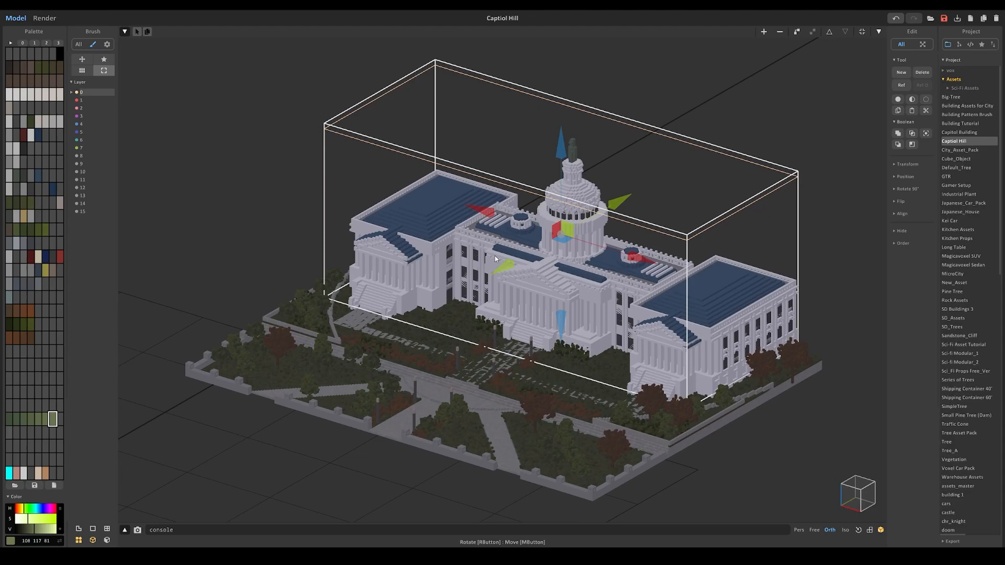
# Step: Open the raised copy for voxel editing and recolour all its voxels randomly with the row of seven greens in the palette
pyautogui.press('Tab')
pyautogui.scroll(3, 564, 222)
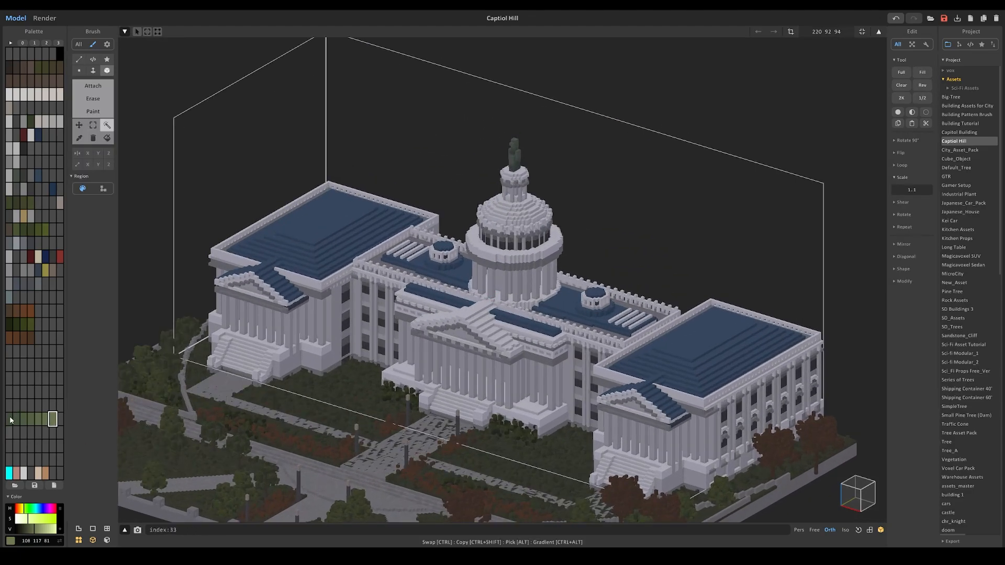
pyautogui.moveTo(10, 419); pyautogui.dragTo(53, 422)
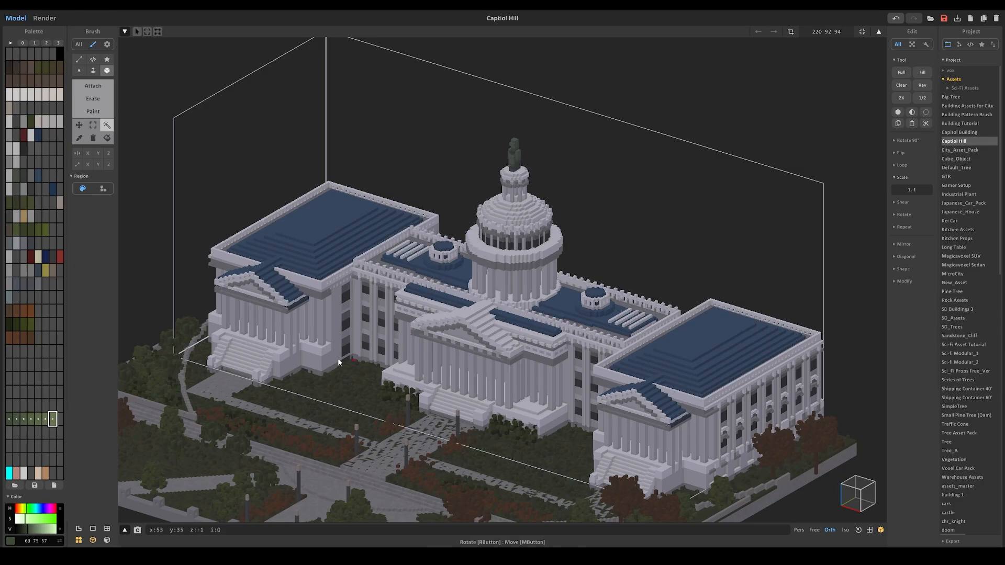
pyautogui.rightClick(40, 420)
pyautogui.click(52, 432)
pyautogui.moveTo(344, 304); pyautogui.dragTo(413, 283, button='right')
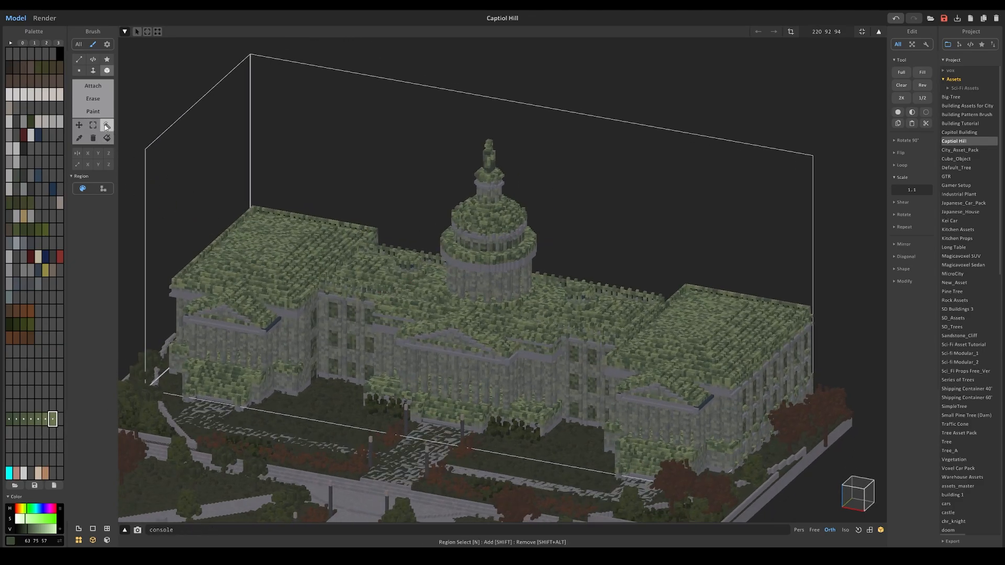
# Step: Thin the green cover by region-selecting and deleting several of its green shades on the roof
pyautogui.click(294, 244)
pyautogui.press('Delete')
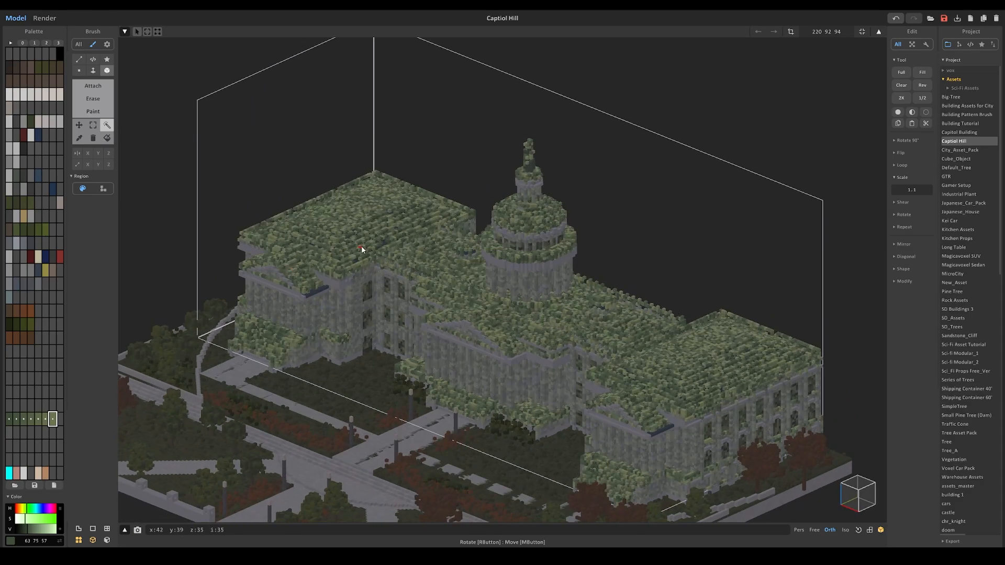
pyautogui.click(361, 230)
pyautogui.press('Delete')
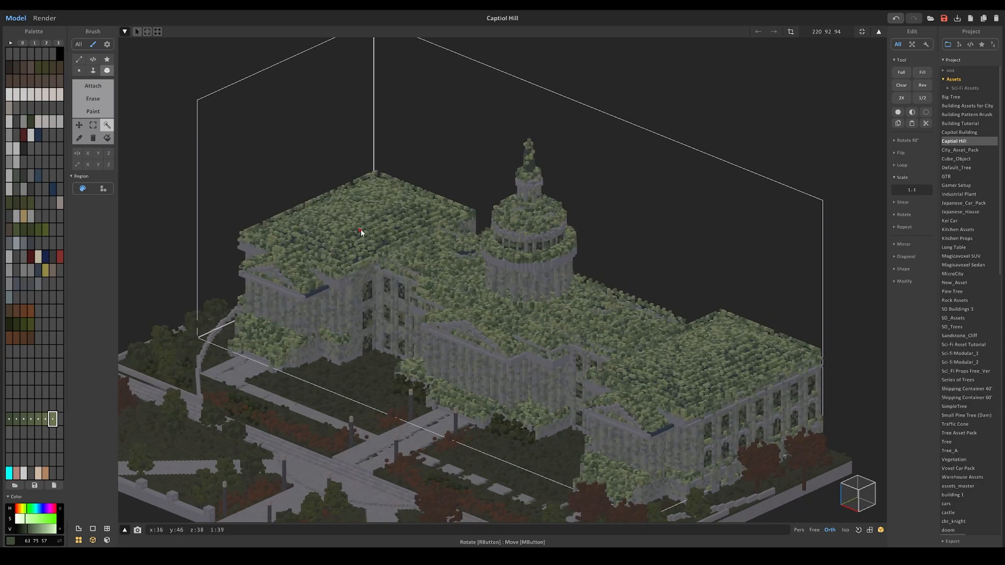
pyautogui.click(356, 214)
pyautogui.press('Delete')
pyautogui.click(352, 224)
pyautogui.press('Delete')
pyautogui.moveTo(353, 224); pyautogui.dragTo(369, 286, button='right')
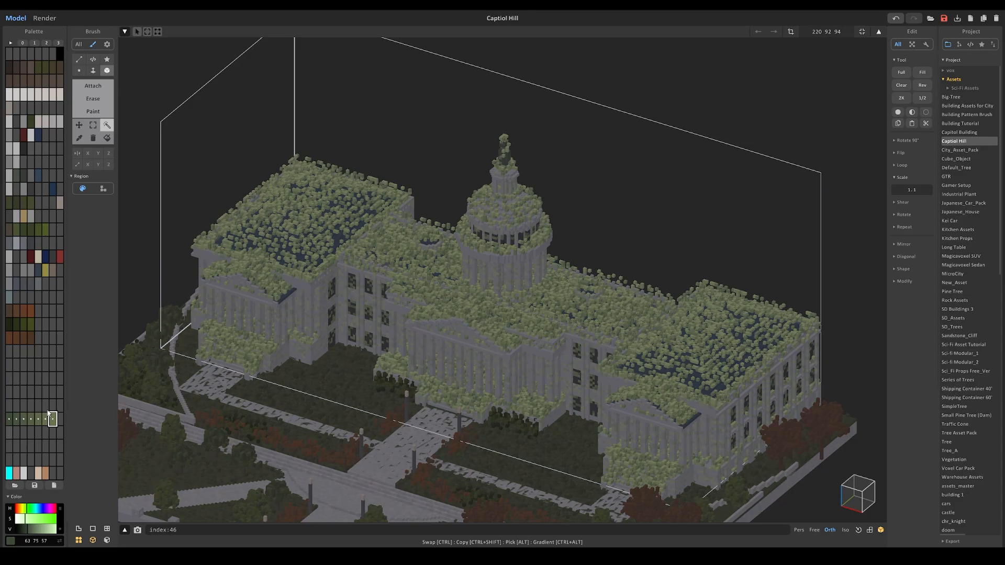
# Step: Recolour the remaining vegetation voxels randomly with the selected palette greens
pyautogui.rightClick(22, 419)
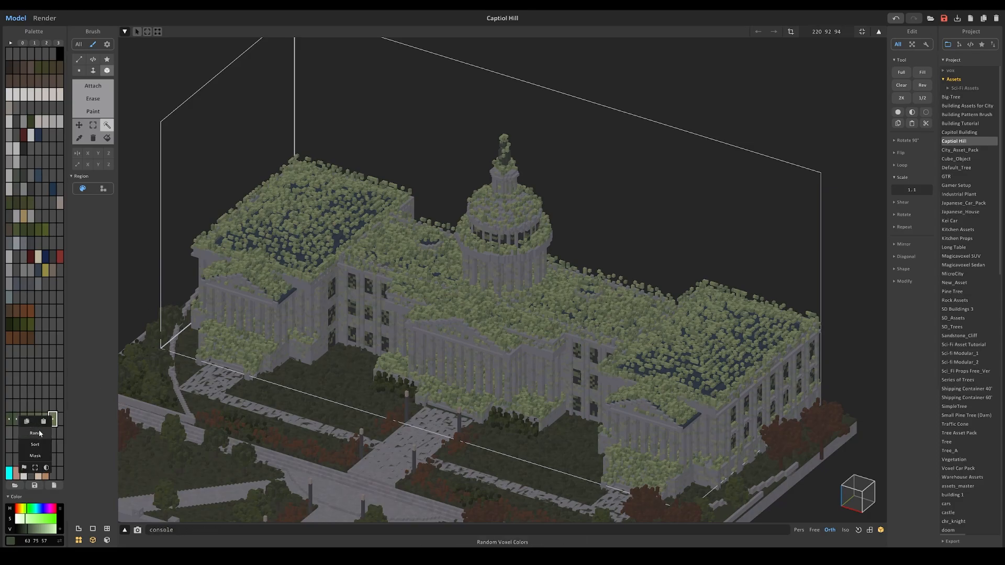
pyautogui.click(35, 433)
pyautogui.scroll(-3, 395, 283)
pyautogui.moveTo(395, 283); pyautogui.dragTo(416, 296, button='right')
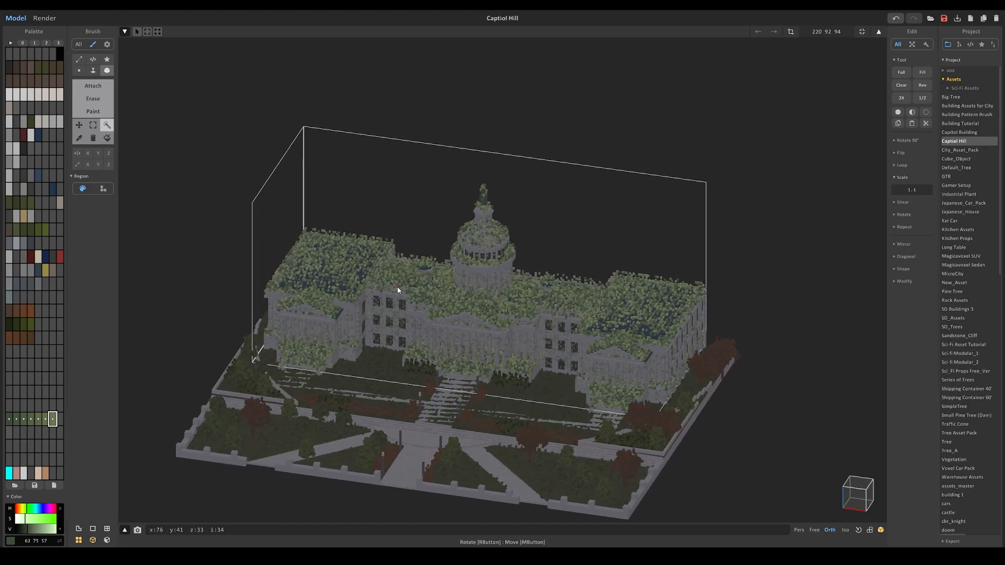
# Step: Leave voxel editing and render the overgrown Capitol building
pyautogui.press('Tab')
pyautogui.moveTo(554, 295); pyautogui.dragTo(490, 253, button='right')
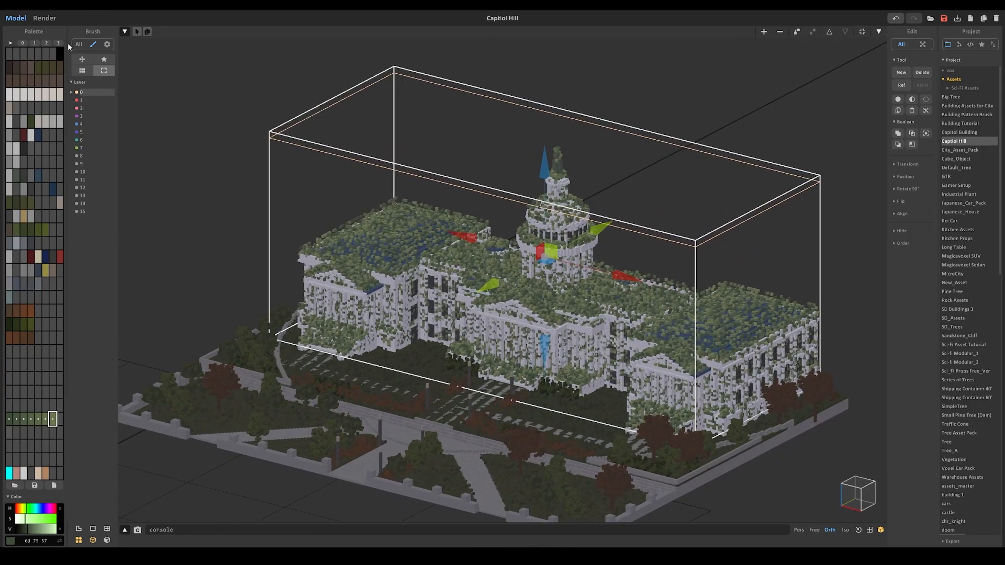
pyautogui.click(45, 18)
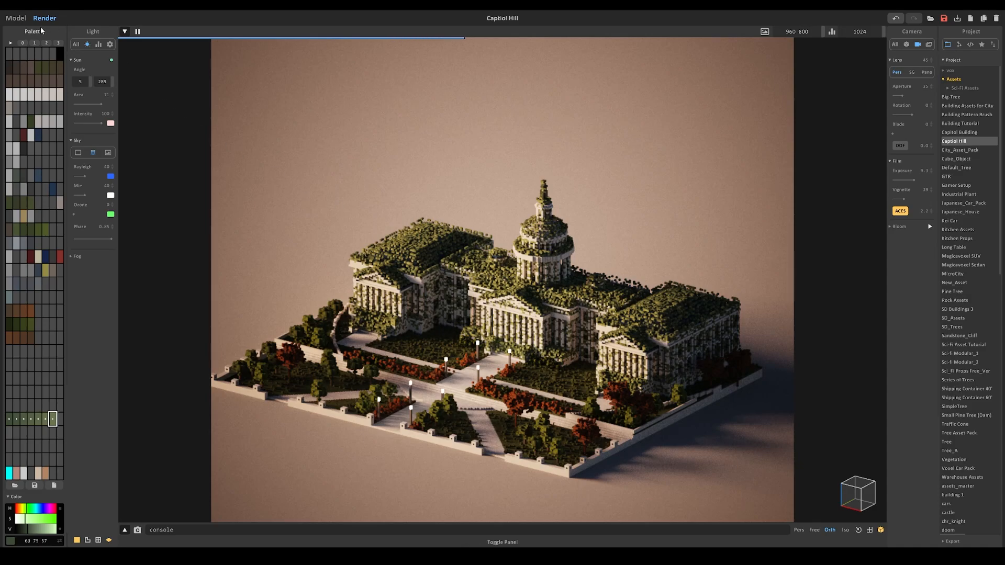
# Step: Return to the modelling workspace, select the original building object under the vegetation copy and show the Boolean operations
pyautogui.click(18, 19)
pyautogui.moveTo(530, 181); pyautogui.dragTo(535, 183)
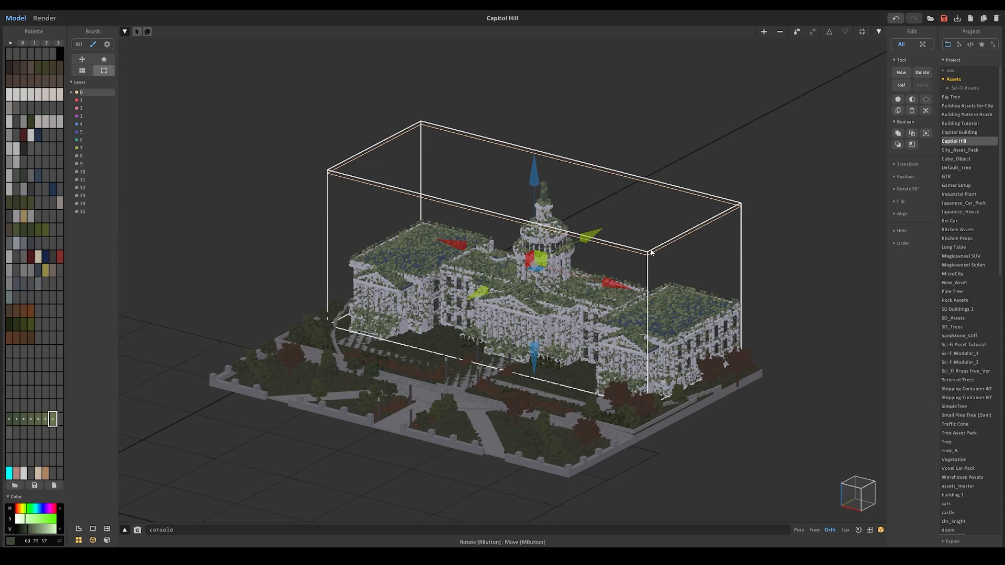
pyautogui.press('Tab')
pyautogui.press('Tab')
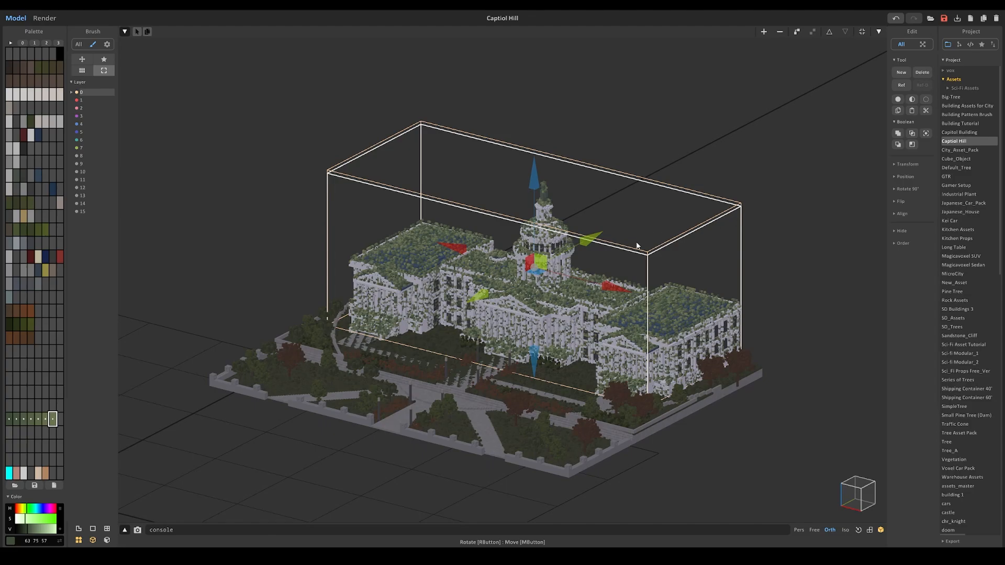
pyautogui.click(897, 123)
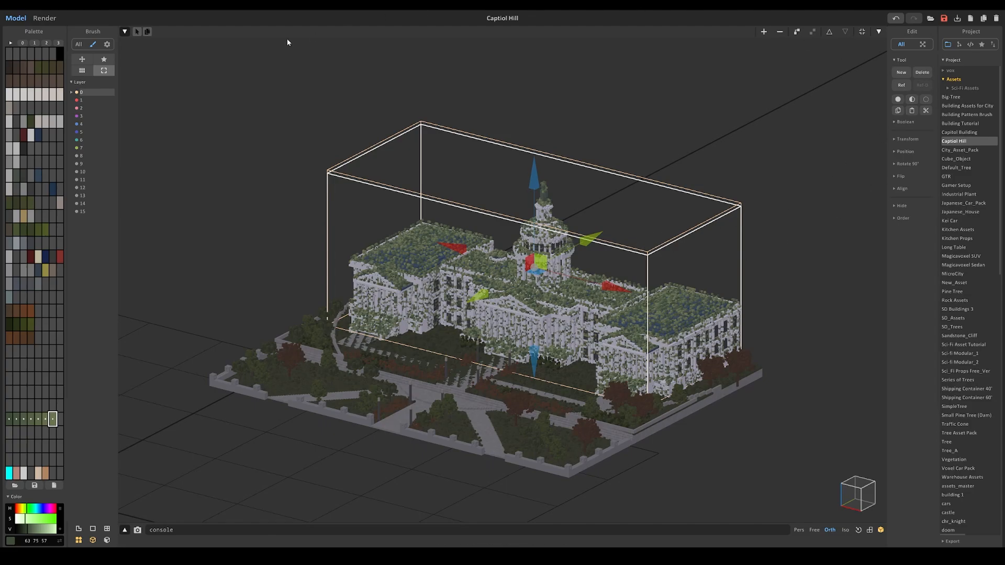
pyautogui.click(904, 123)
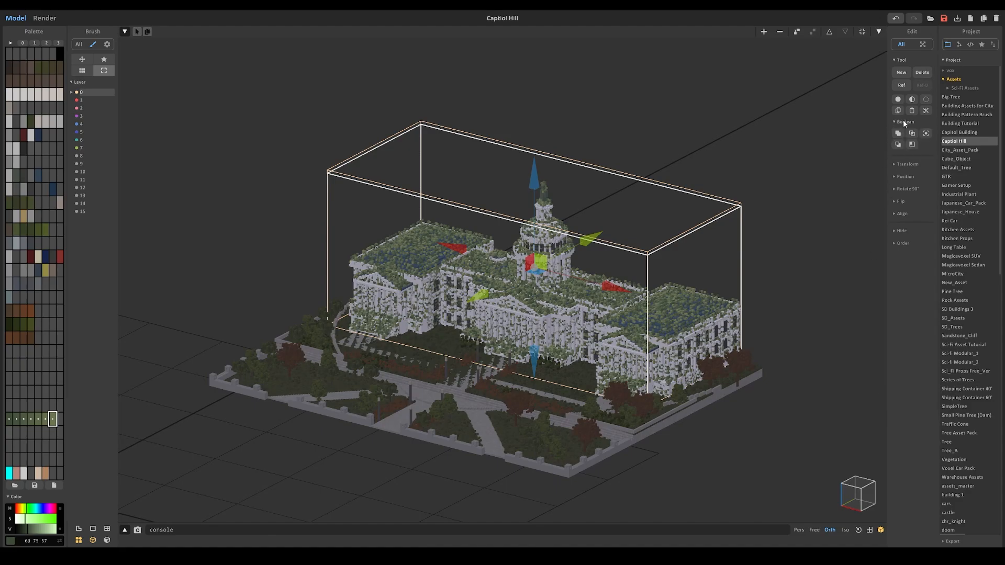
# Step: Subtract the building object from the green vegetation object, keeping only the voxels outside the building
pyautogui.click(929, 135)
pyautogui.moveTo(767, 292); pyautogui.dragTo(726, 298, button='right')
pyautogui.moveTo(504, 245); pyautogui.dragTo(550, 286, button='right')
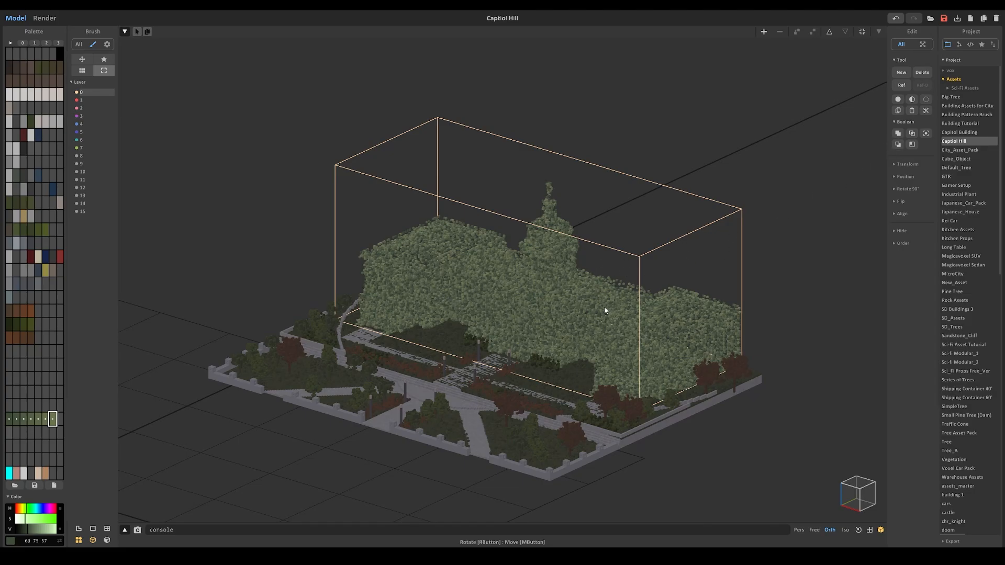
pyautogui.click(522, 298)
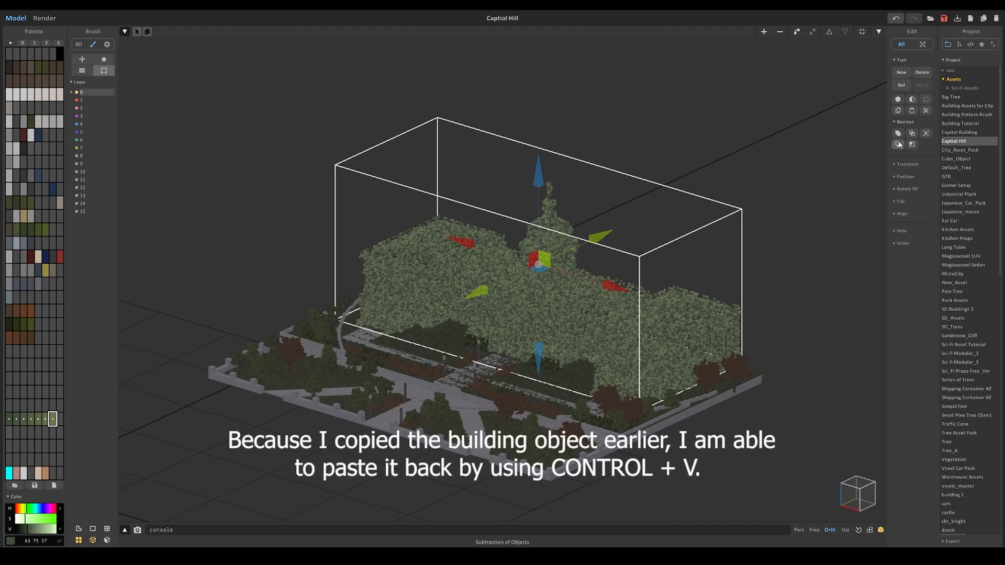
pyautogui.hotkey('ctrl', 'v')
pyautogui.moveTo(437, 297); pyautogui.dragTo(466, 306, button='right')
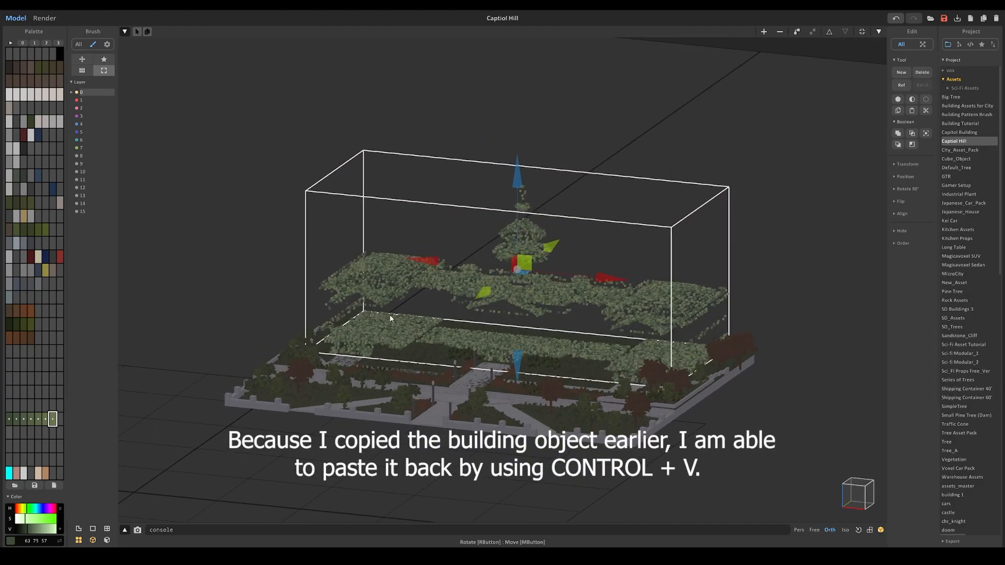
# Step: Paste the copied building object back into the scene beneath the vegetation
pyautogui.hotkey('ctrl', 'v')
pyautogui.hotkey('ctrl', 'z')
pyautogui.hotkey('ctrl', 'v')
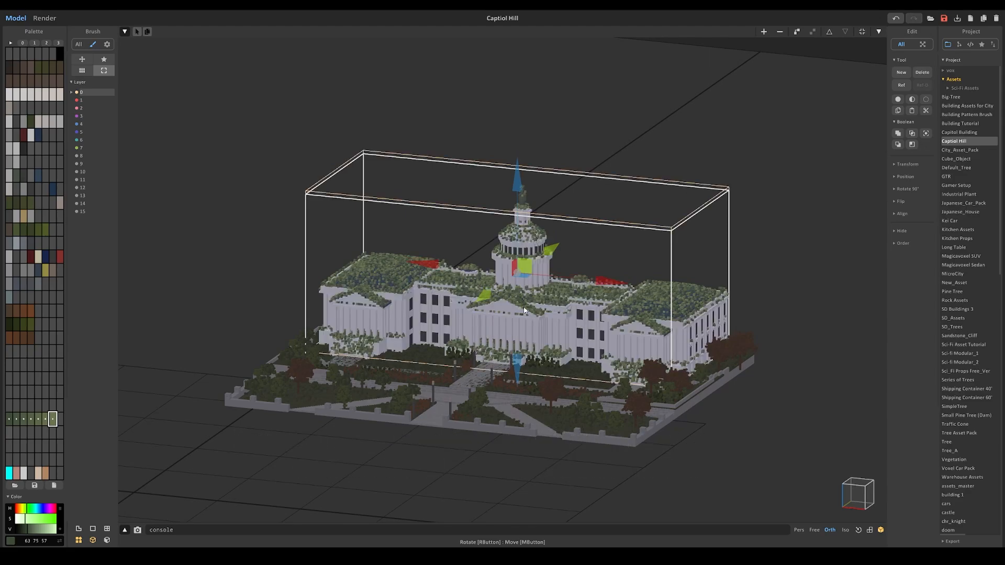
# Step: Frame the Capitol building with its vegetation and render the scene again
pyautogui.scroll(5, 497, 331)
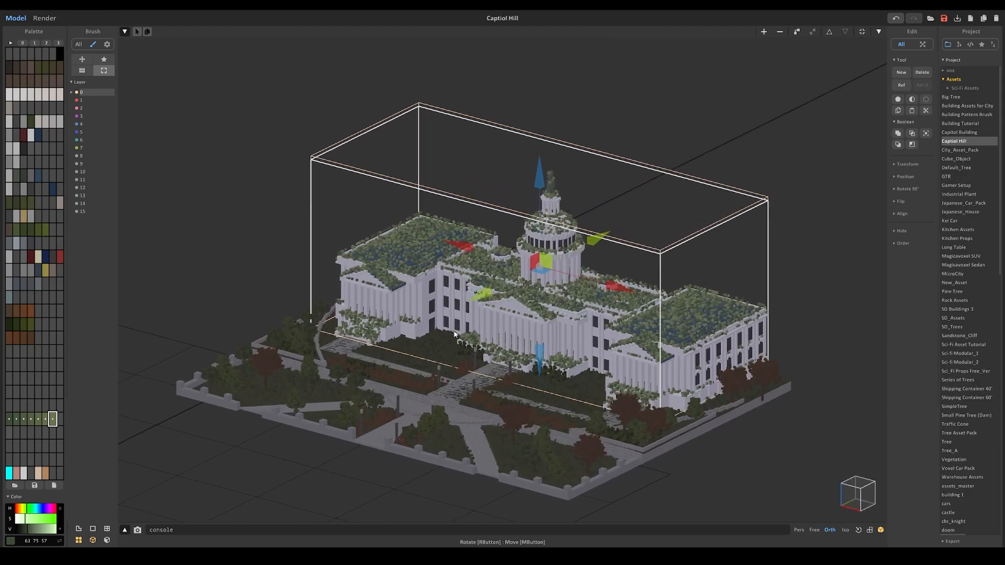
pyautogui.moveTo(493, 344); pyautogui.dragTo(435, 295, button='right')
pyautogui.moveTo(380, 261)
pyautogui.mouseDown(button='right')
pyautogui.moveTo(357, 257)
pyautogui.moveTo(388, 248)
pyautogui.mouseUp(button='right')
pyautogui.scroll(-2, 410, 259)
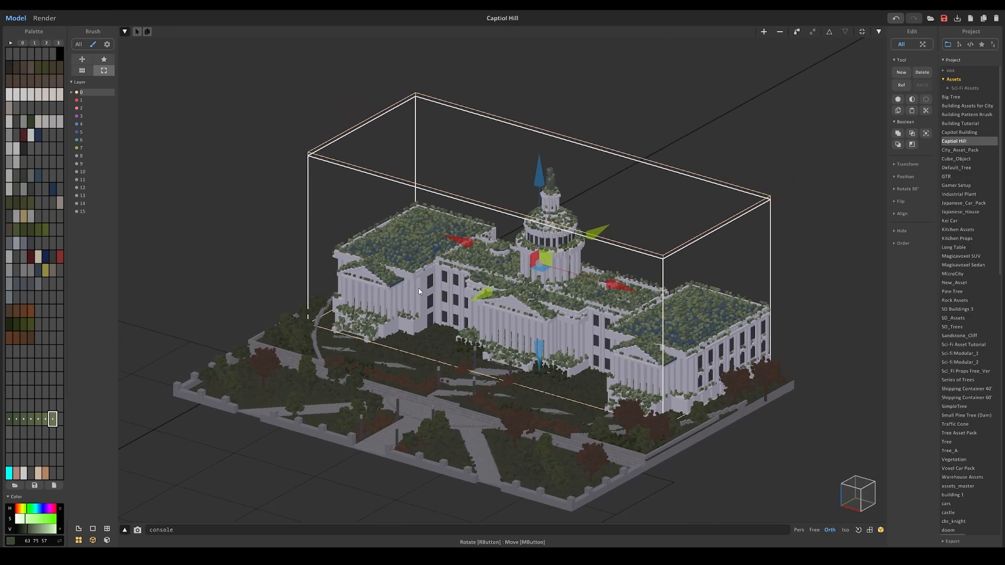
pyautogui.click(50, 20)
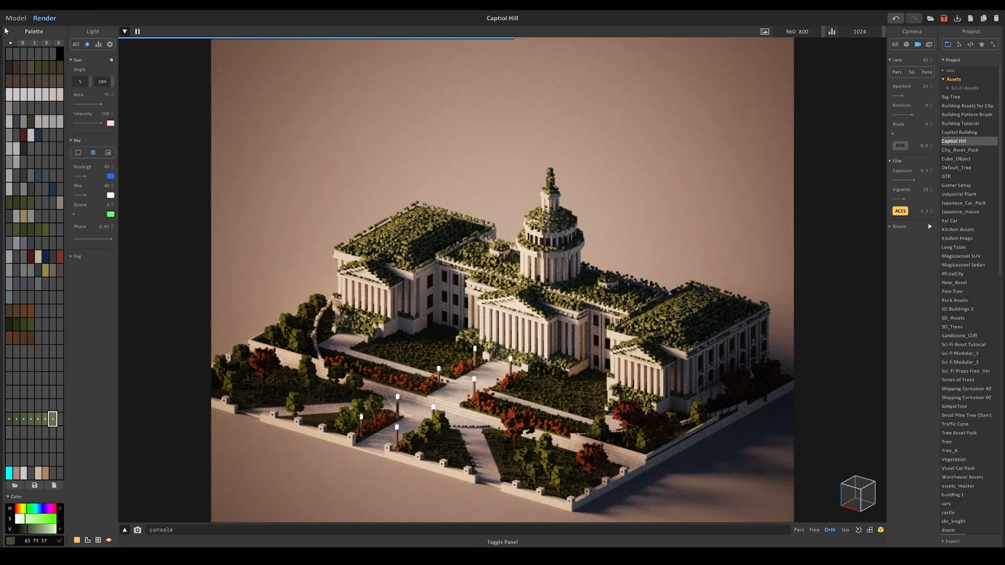
# Step: Return to the model editor and attach single dark green voxels as hanging vines on the facade beside the central portico
pyautogui.press('F1')
pyautogui.moveTo(445, 303); pyautogui.dragTo(414, 301, button='right')
pyautogui.scroll(10, 431, 314)
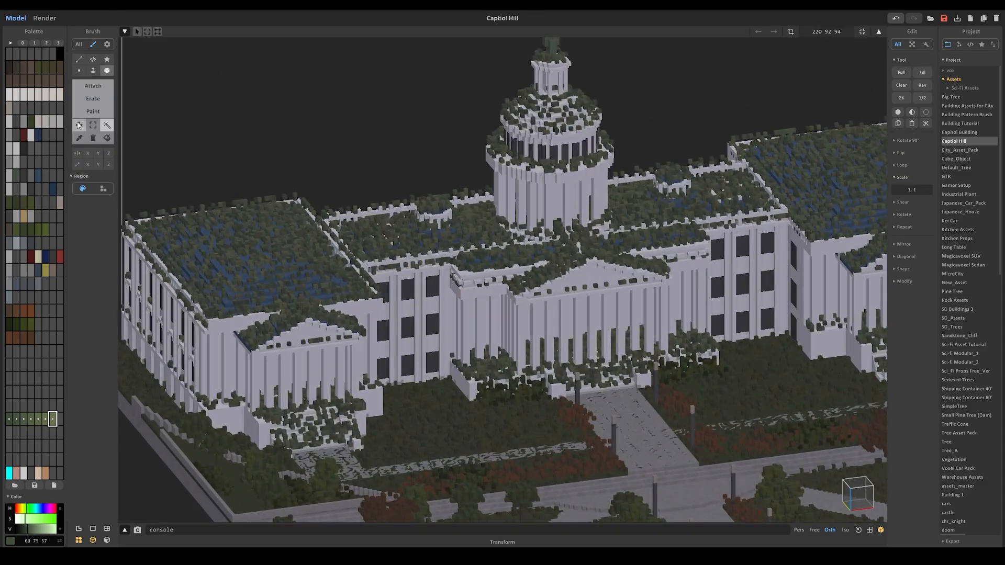
pyautogui.click(79, 70)
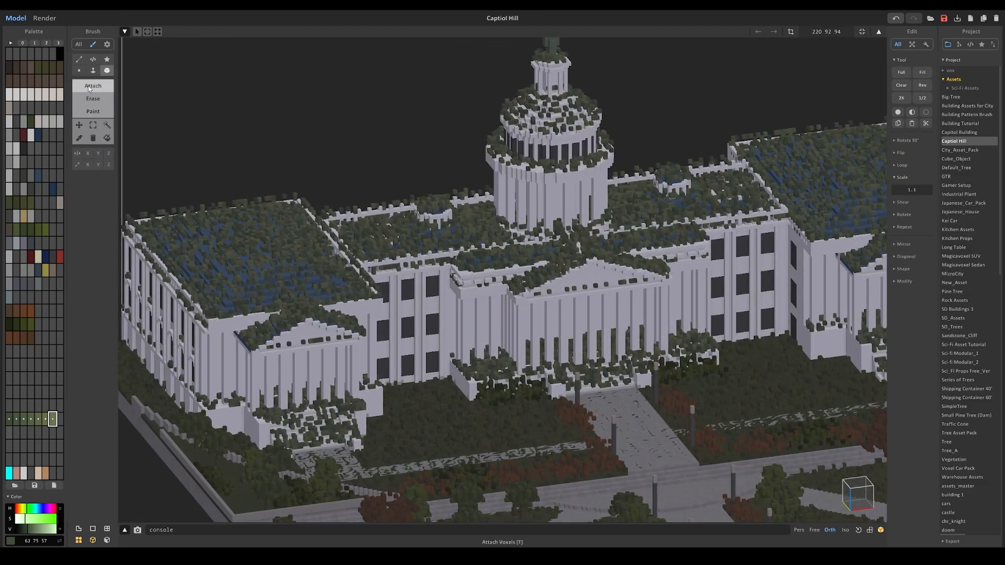
pyautogui.click(9, 419)
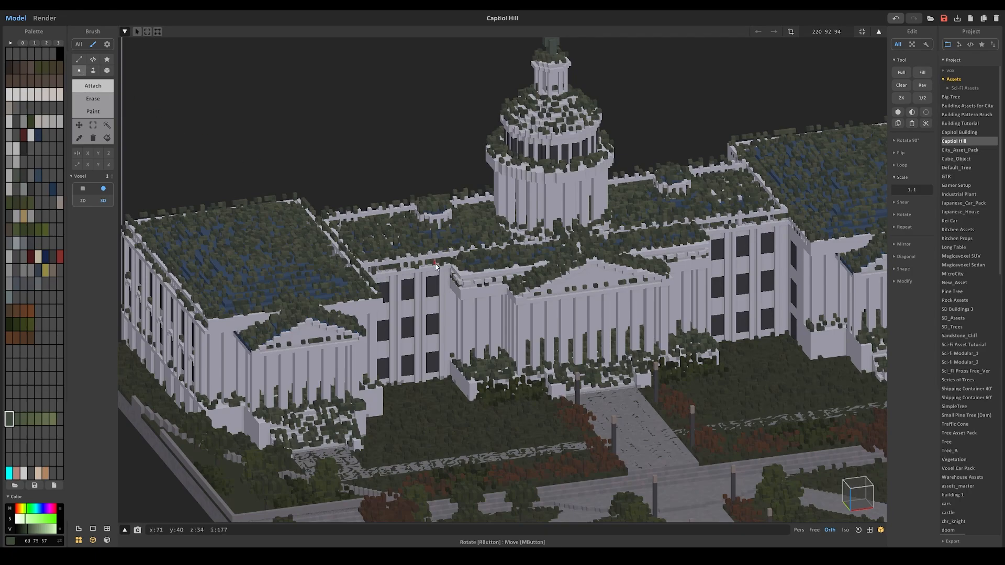
pyautogui.scroll(2, 419, 269)
pyautogui.moveTo(437, 251)
pyautogui.mouseDown()
pyautogui.moveTo(459, 307)
pyautogui.moveTo(453, 329)
pyautogui.mouseUp()
pyautogui.moveTo(477, 271); pyautogui.dragTo(468, 335)
pyautogui.moveTo(485, 299)
pyautogui.mouseDown()
pyautogui.moveTo(485, 273)
pyautogui.moveTo(505, 274)
pyautogui.moveTo(534, 321)
pyautogui.mouseUp()
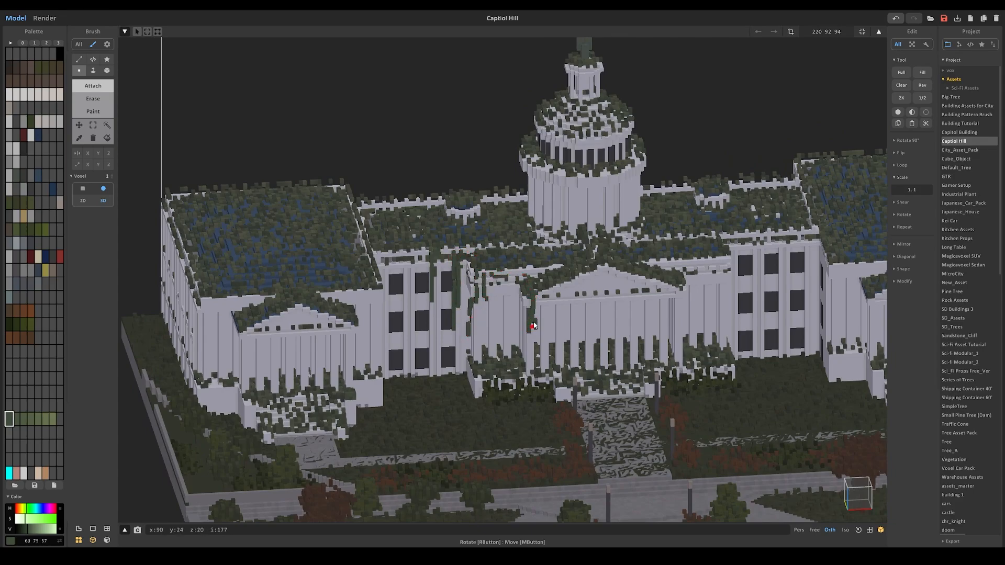
# Step: Draw vines of varying length hanging down the pediment and columns of the central portico
pyautogui.moveTo(554, 286); pyautogui.dragTo(554, 335)
pyautogui.moveTo(586, 281)
pyautogui.mouseDown()
pyautogui.moveTo(590, 327)
pyautogui.moveTo(596, 295)
pyautogui.moveTo(622, 309)
pyautogui.mouseUp()
pyautogui.moveTo(630, 277)
pyautogui.mouseDown()
pyautogui.moveTo(630, 317)
pyautogui.moveTo(633, 304)
pyautogui.mouseUp()
pyautogui.moveTo(647, 293); pyautogui.dragTo(647, 330)
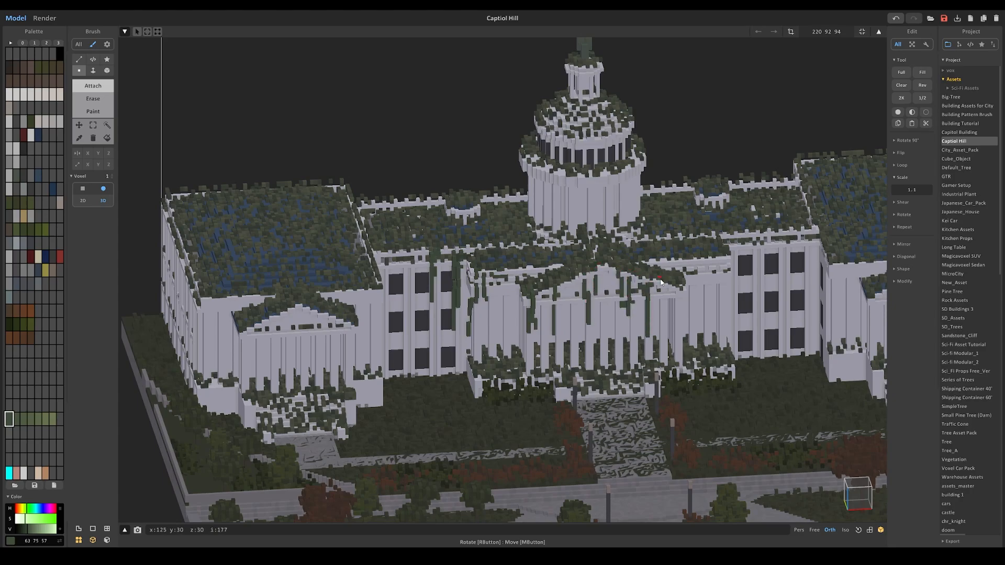
pyautogui.moveTo(663, 280); pyautogui.dragTo(666, 294)
pyautogui.moveTo(681, 291); pyautogui.dragTo(685, 317)
# Step: Draw hanging vines down the front of the building's right wing, around its portico and corners
pyautogui.moveTo(685, 317)
pyautogui.mouseDown(button='right')
pyautogui.moveTo(702, 266)
pyautogui.moveTo(785, 272)
pyautogui.mouseUp(button='right')
pyautogui.moveTo(433, 156); pyautogui.dragTo(438, 199)
pyautogui.moveTo(738, 282); pyautogui.dragTo(611, 259, button='middle')
pyautogui.moveTo(609, 262); pyautogui.dragTo(613, 316)
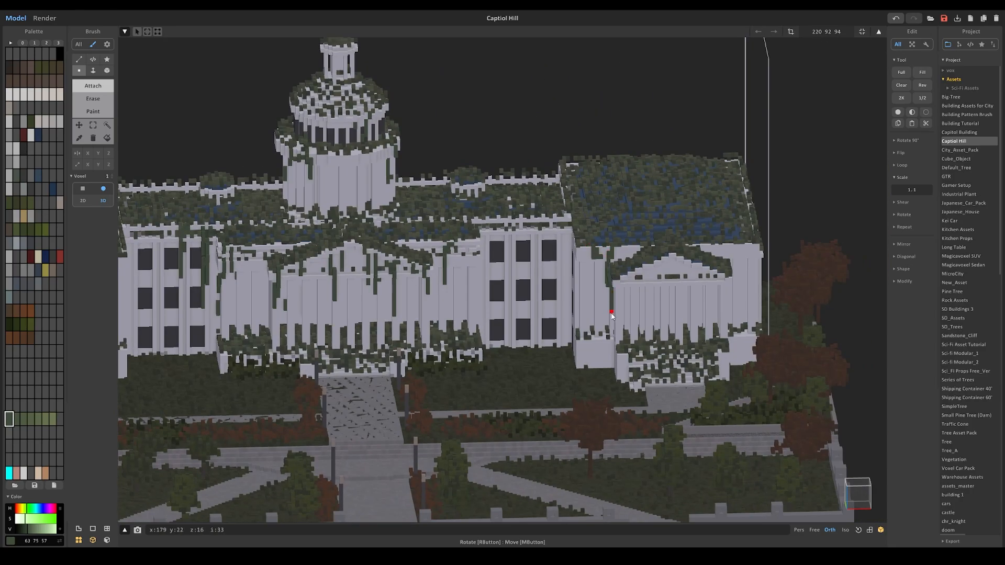
pyautogui.moveTo(703, 269); pyautogui.dragTo(702, 324)
pyautogui.moveTo(701, 325); pyautogui.dragTo(655, 335, button='right')
pyautogui.moveTo(681, 282); pyautogui.dragTo(680, 321)
pyautogui.moveTo(664, 333)
pyautogui.mouseDown(button='right')
pyautogui.moveTo(635, 386)
pyautogui.moveTo(581, 413)
pyautogui.mouseUp(button='right')
pyautogui.moveTo(652, 370); pyautogui.dragTo(651, 432)
pyautogui.moveTo(717, 377); pyautogui.dragTo(717, 411)
# Step: Add more vines along the right wing and the windowed wall joining it to the central section
pyautogui.moveTo(717, 411)
pyautogui.mouseDown(button='right')
pyautogui.moveTo(733, 295)
pyautogui.moveTo(673, 413)
pyautogui.mouseUp(button='right')
pyautogui.moveTo(676, 412); pyautogui.dragTo(678, 433)
pyautogui.moveTo(718, 411); pyautogui.dragTo(628, 285, button='right')
pyautogui.moveTo(629, 285); pyautogui.dragTo(630, 329)
pyautogui.moveTo(627, 361); pyautogui.dragTo(579, 354, button='right')
pyautogui.moveTo(550, 230); pyautogui.dragTo(550, 272)
pyautogui.moveTo(533, 223); pyautogui.dragTo(533, 244)
pyautogui.moveTo(533, 244); pyautogui.dragTo(459, 262, button='right')
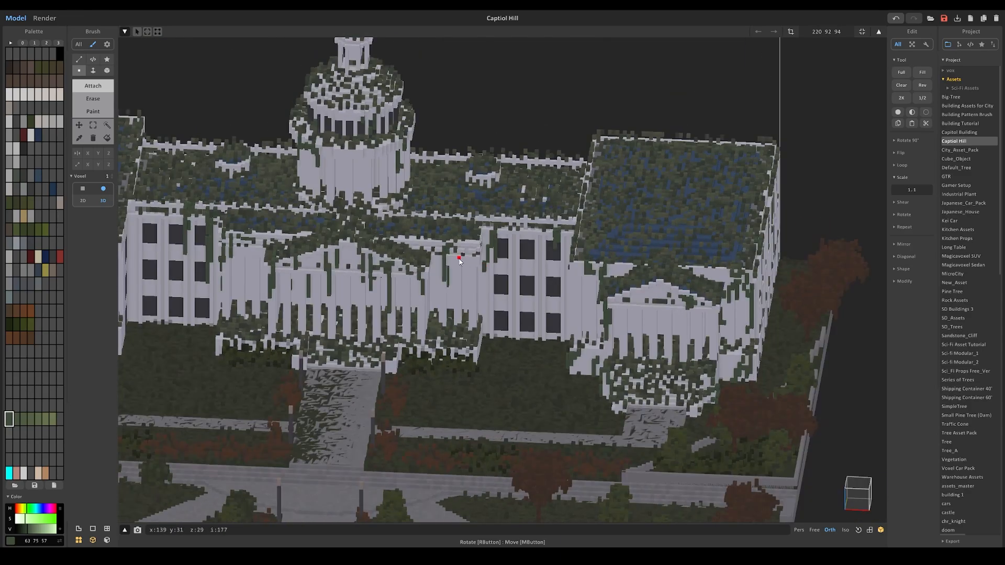
# Step: Draw hanging vines from the roof edges of the left wing and its inner corner beside the windowed wall
pyautogui.moveTo(460, 262); pyautogui.dragTo(707, 236, button='middle')
pyautogui.moveTo(295, 241); pyautogui.dragTo(294, 264)
pyautogui.moveTo(276, 231)
pyautogui.mouseDown()
pyautogui.moveTo(276, 250)
pyautogui.moveTo(232, 293)
pyautogui.mouseUp()
pyautogui.moveTo(197, 216); pyautogui.dragTo(197, 235)
pyautogui.moveTo(196, 235); pyautogui.dragTo(335, 293, button='right')
pyautogui.moveTo(352, 229); pyautogui.dragTo(353, 271)
pyautogui.moveTo(414, 186)
pyautogui.mouseDown()
pyautogui.moveTo(414, 248)
pyautogui.moveTo(436, 267)
pyautogui.mouseUp()
pyautogui.moveTo(450, 175); pyautogui.dragTo(449, 216)
# Step: Draw vines down the dome and add longer ones on the central portico's front
pyautogui.moveTo(623, 120); pyautogui.dragTo(623, 149)
pyautogui.moveTo(604, 157); pyautogui.dragTo(618, 210)
pyautogui.moveTo(675, 293); pyautogui.dragTo(681, 359)
pyautogui.moveTo(676, 375); pyautogui.dragTo(663, 396)
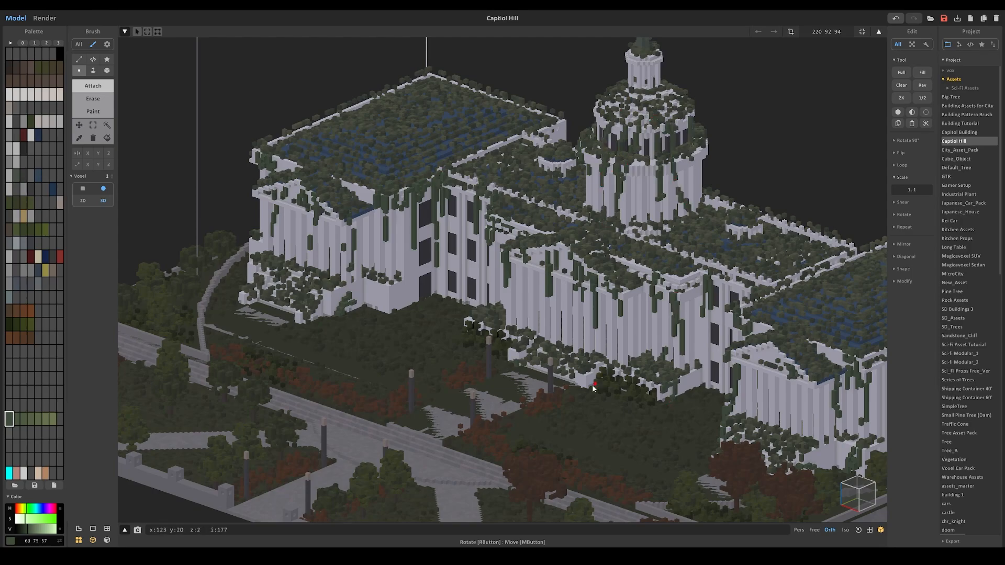
pyautogui.moveTo(538, 266); pyautogui.dragTo(539, 337)
# Step: Select all dark green vine voxels by colour, randomise them across the row of green swatches, and clear the selection
pyautogui.moveTo(539, 336)
pyautogui.mouseDown(button='right')
pyautogui.moveTo(403, 288)
pyautogui.moveTo(580, 304)
pyautogui.mouseUp(button='right')
pyautogui.scroll(-2, 403, 288)
pyautogui.moveTo(580, 304); pyautogui.dragTo(462, 279, button='middle')
pyautogui.scroll(-3, 462, 279)
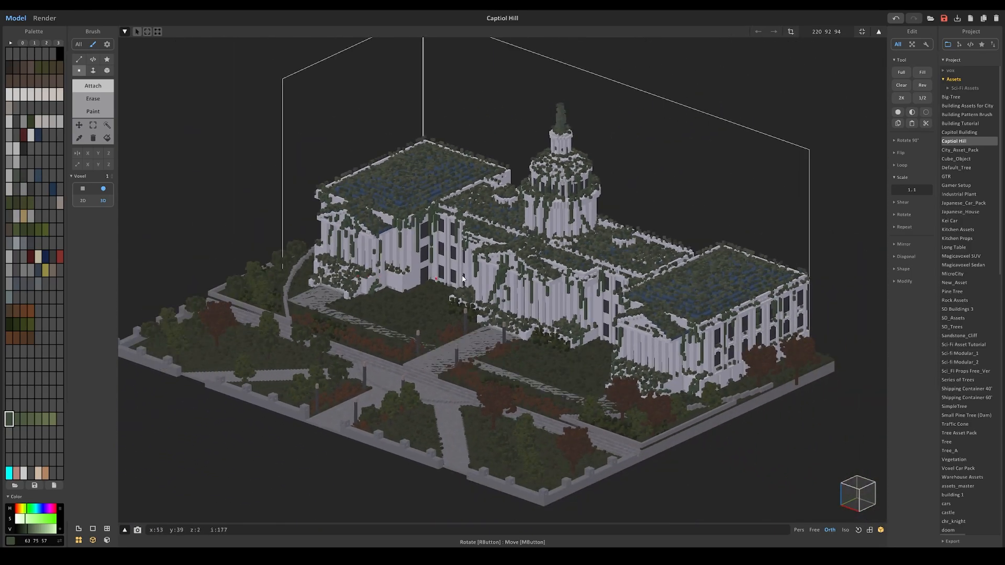
pyautogui.click(107, 125)
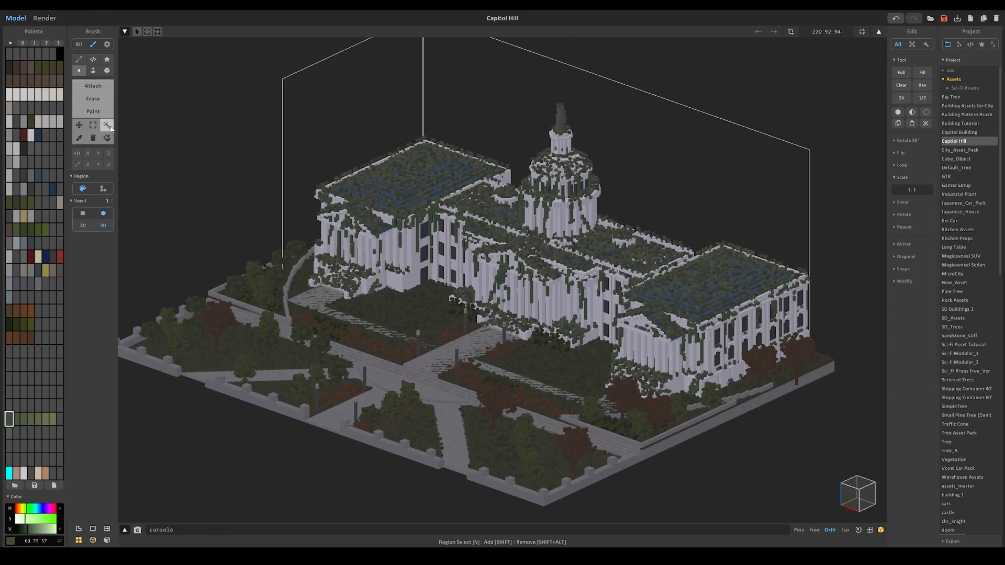
pyautogui.click(418, 228)
pyautogui.moveTo(404, 226); pyautogui.dragTo(367, 234, button='right')
pyautogui.click(16, 419)
pyautogui.click(9, 419)
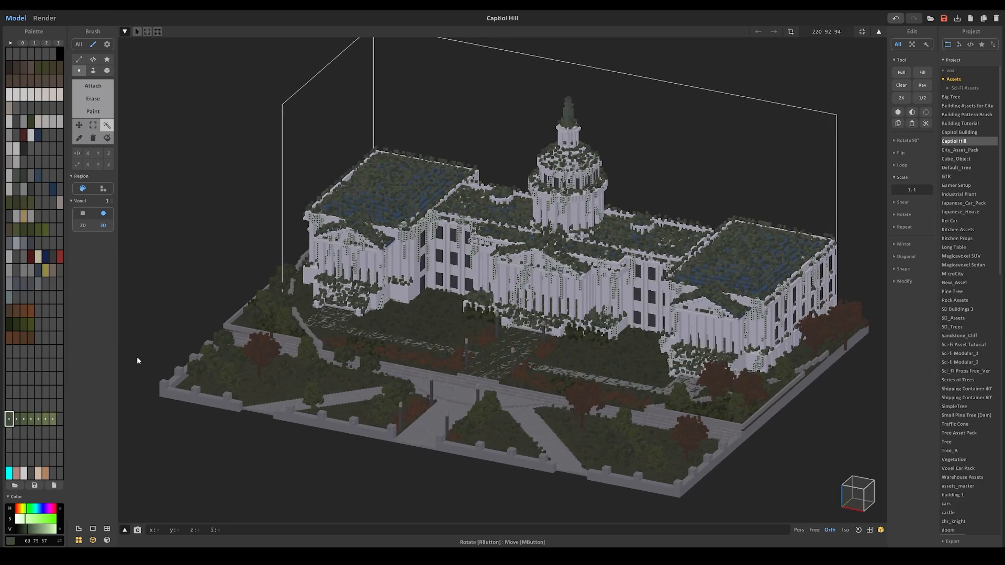
pyautogui.rightClick(43, 419)
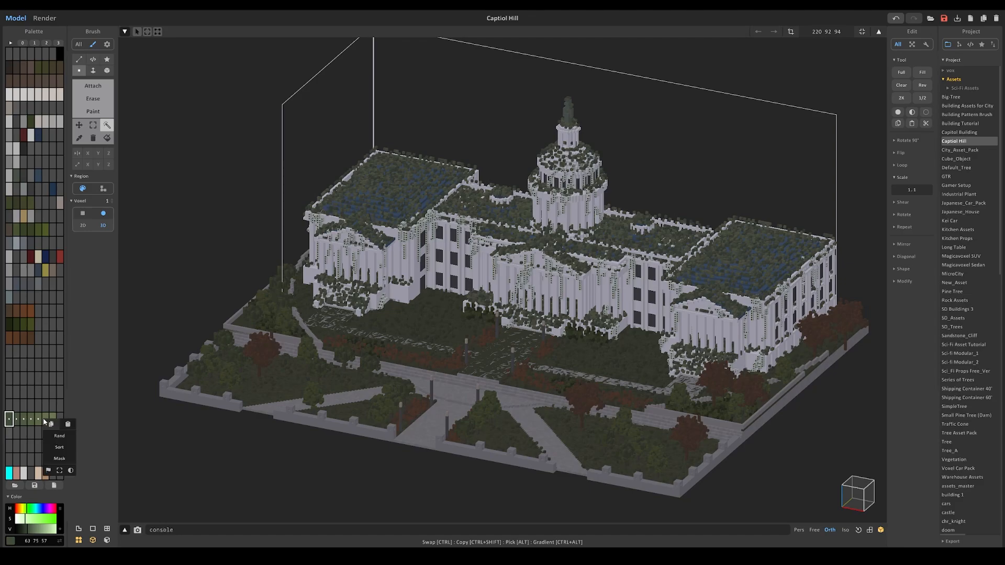
pyautogui.click(61, 436)
pyautogui.click(437, 271)
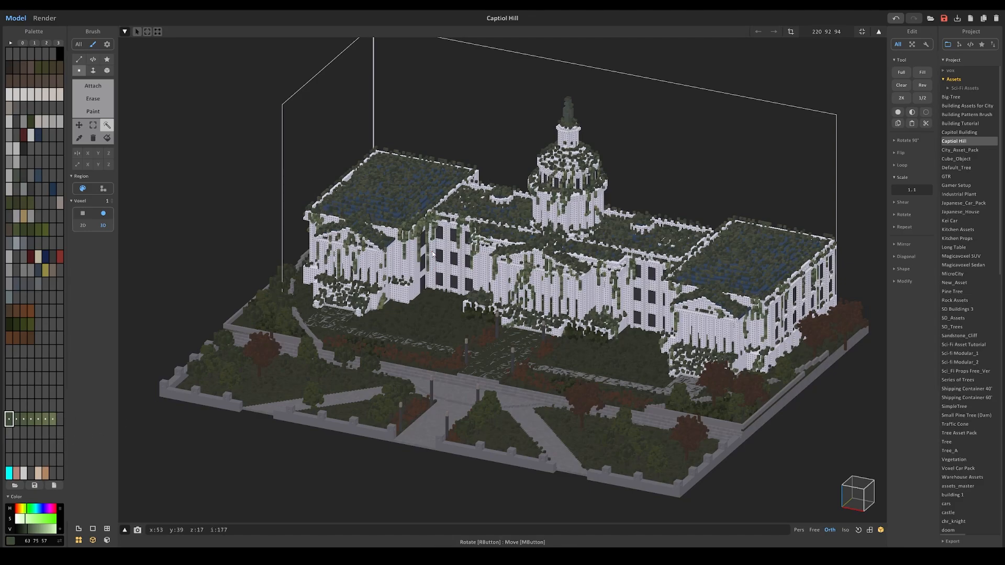
pyautogui.hotkey('ctrl', 'd')
# Step: Render the Capitol scene with its vines and frame the building closely
pyautogui.scroll(-5, 421, 245)
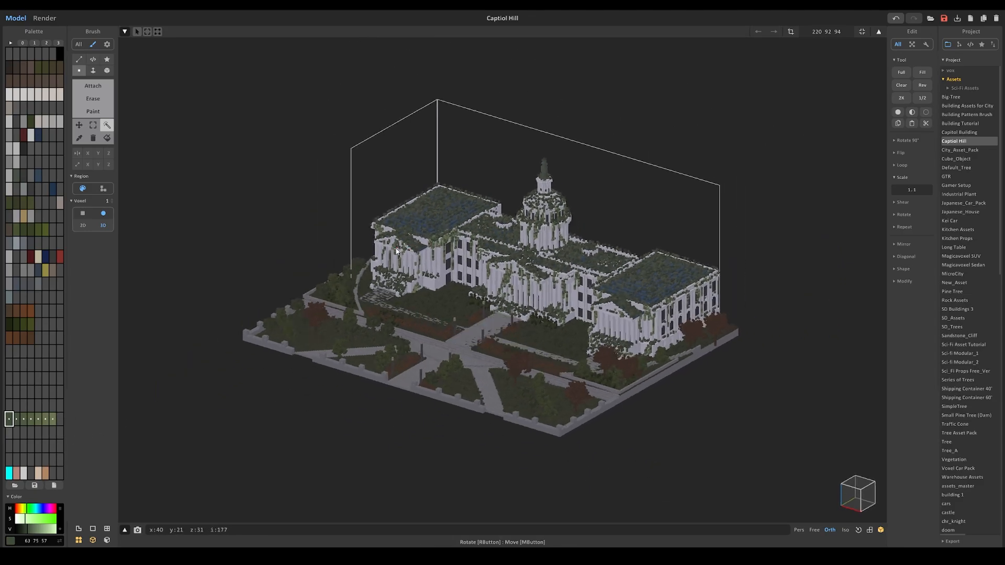
pyautogui.click(44, 17)
pyautogui.scroll(-2, 395, 253)
pyautogui.moveTo(395, 253); pyautogui.dragTo(405, 253, button='right')
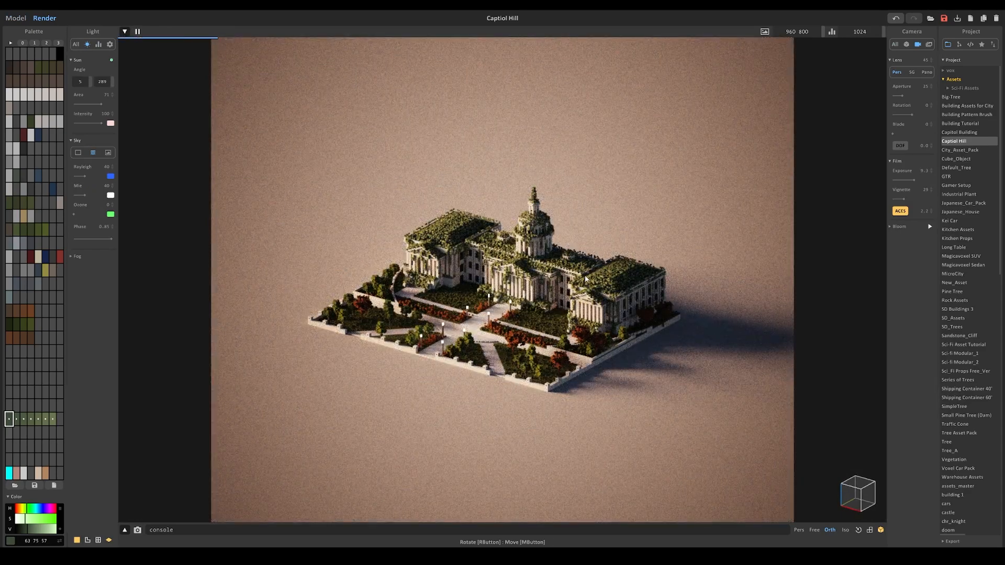
pyautogui.scroll(5, 585, 279)
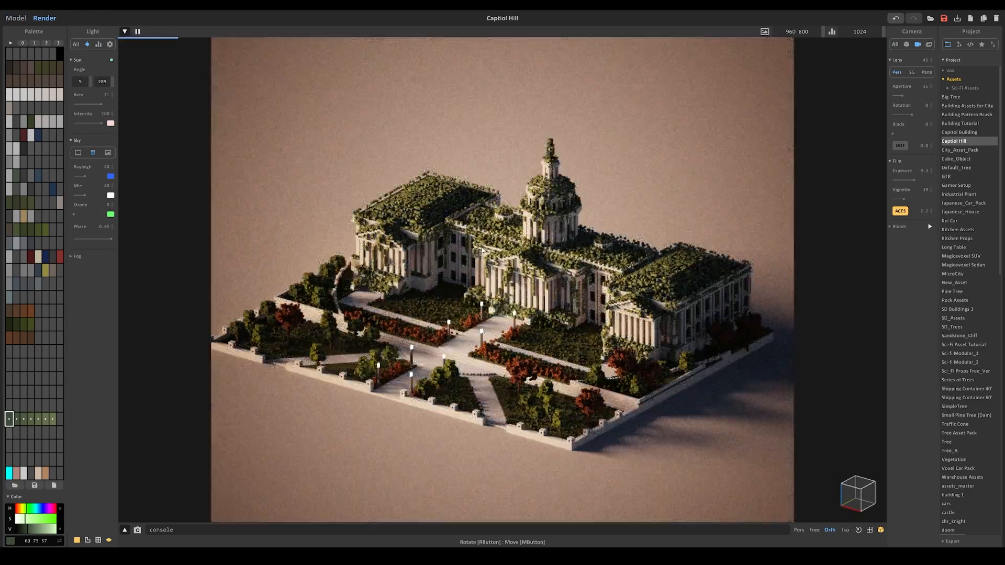
# Step: Return to the model and examine the overgrown facade from the front in voxel editing, with the erase and box-selection tools ready
pyautogui.click(16, 18)
pyautogui.scroll(5, 369, 221)
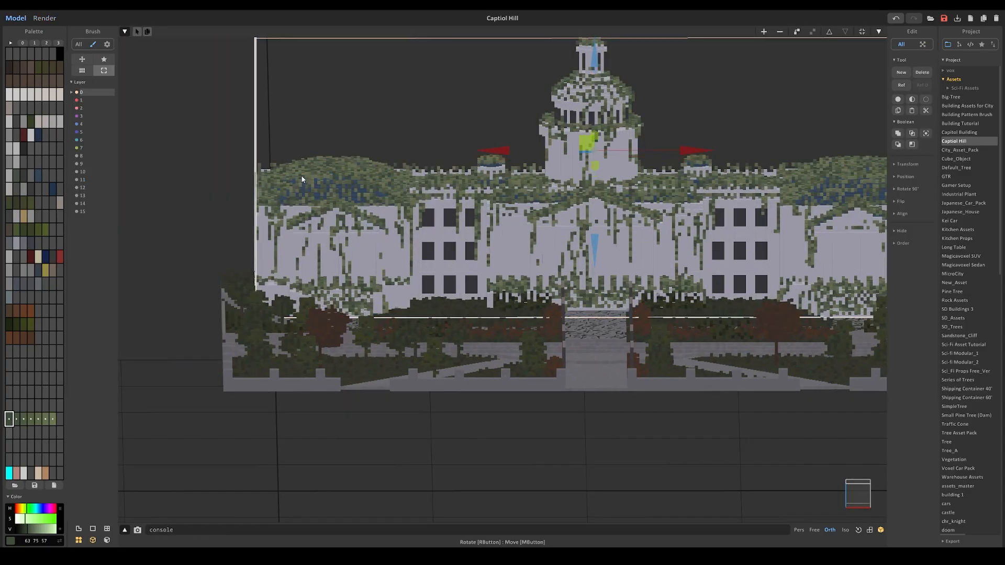
pyautogui.moveTo(236, 147)
pyautogui.mouseDown(button='right')
pyautogui.moveTo(373, 231)
pyautogui.moveTo(413, 225)
pyautogui.moveTo(417, 243)
pyautogui.moveTo(396, 249)
pyautogui.mouseUp(button='right')
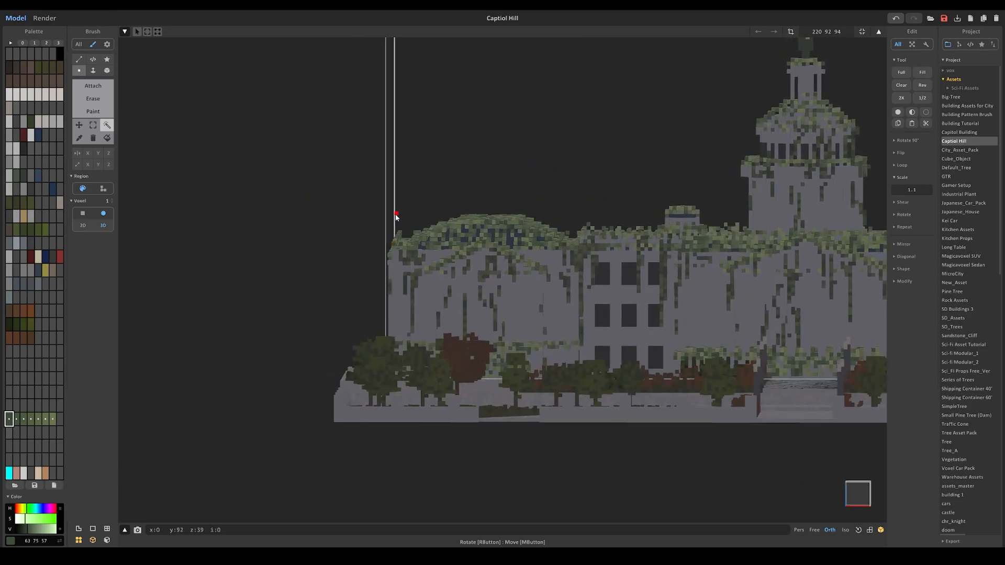
pyautogui.click(93, 99)
pyautogui.click(853, 491)
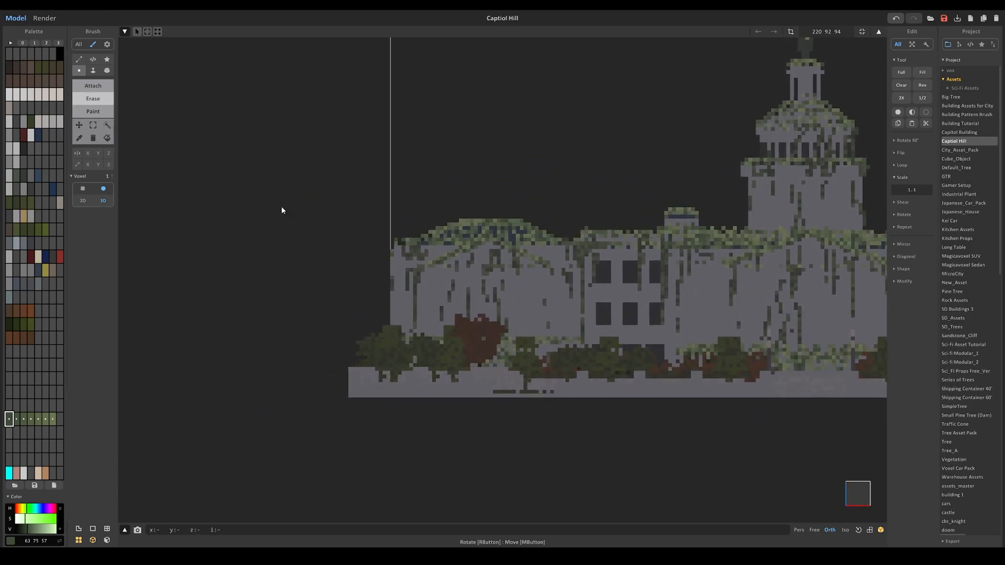
pyautogui.click(93, 125)
pyautogui.scroll(-5, 442, 273)
pyautogui.moveTo(460, 245); pyautogui.dragTo(425, 283, button='right')
# Step: Leave voxel editing, set a three-quarter view of the whole building and render the scene again
pyautogui.press('Tab')
pyautogui.moveTo(663, 171); pyautogui.dragTo(669, 174)
pyautogui.moveTo(669, 174); pyautogui.dragTo(590, 207, button='right')
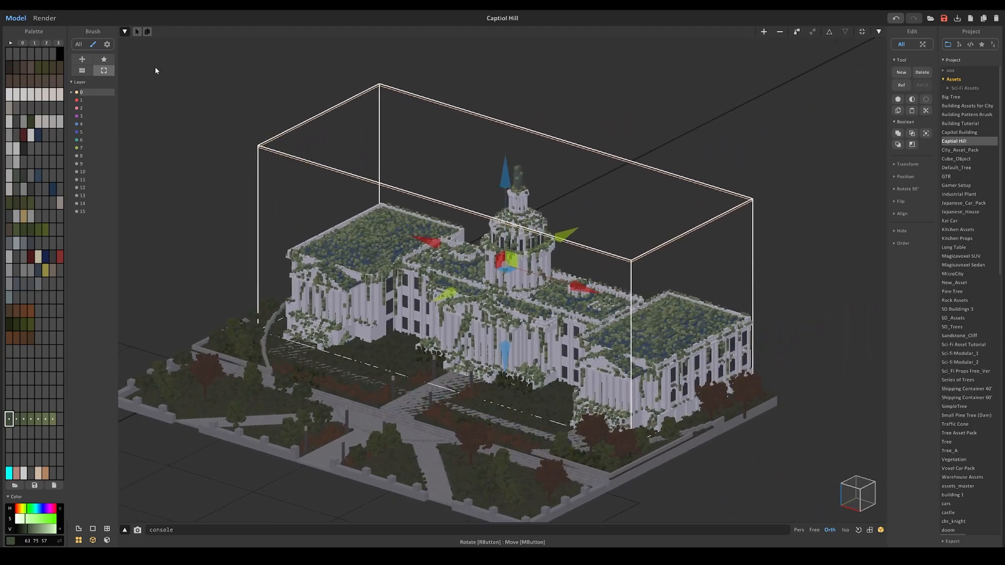
pyautogui.click(45, 18)
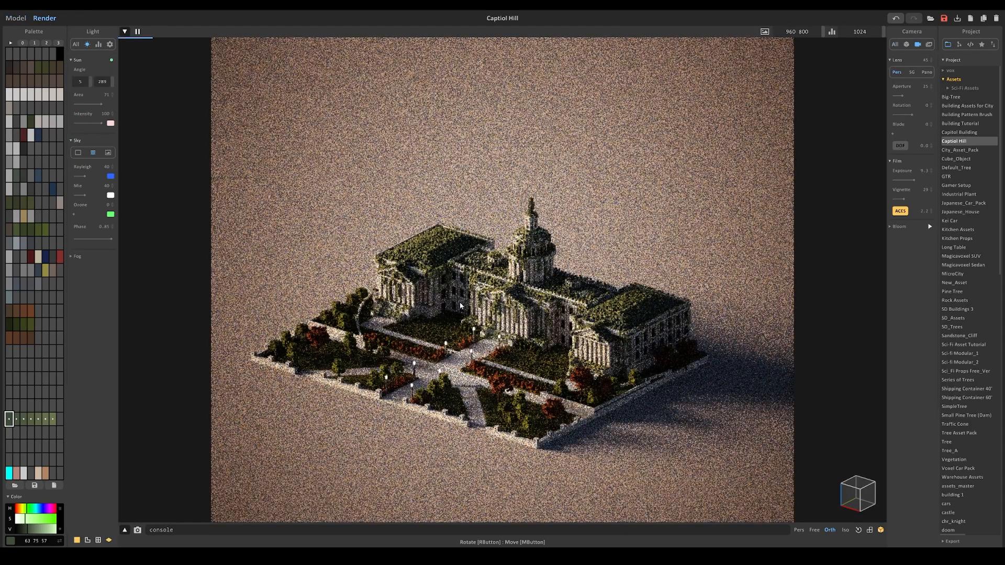